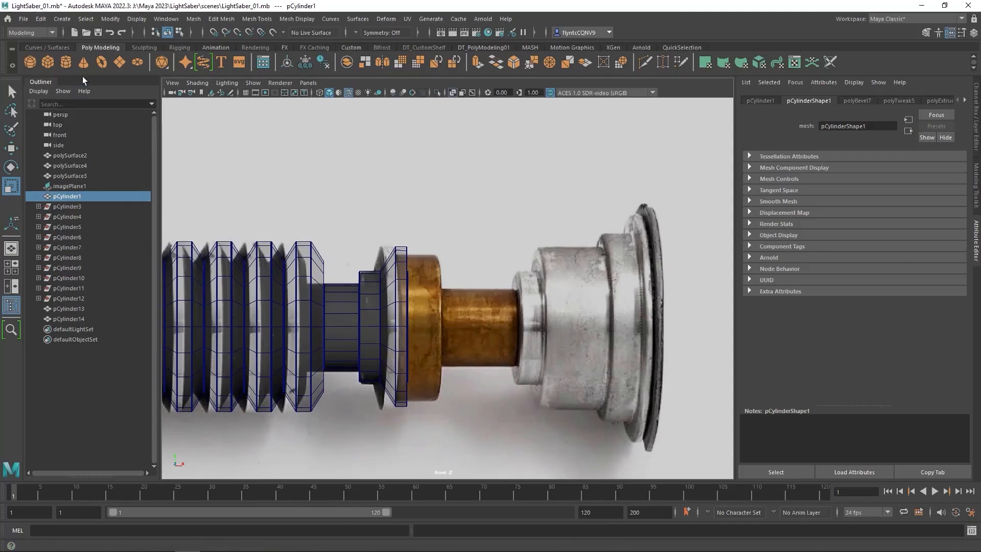
Create a polygon cylinder and move it along the hilt to the brass section of the reference image
left_click(66, 62)
middle_click_drag(371, 338, 534, 314, "alt")
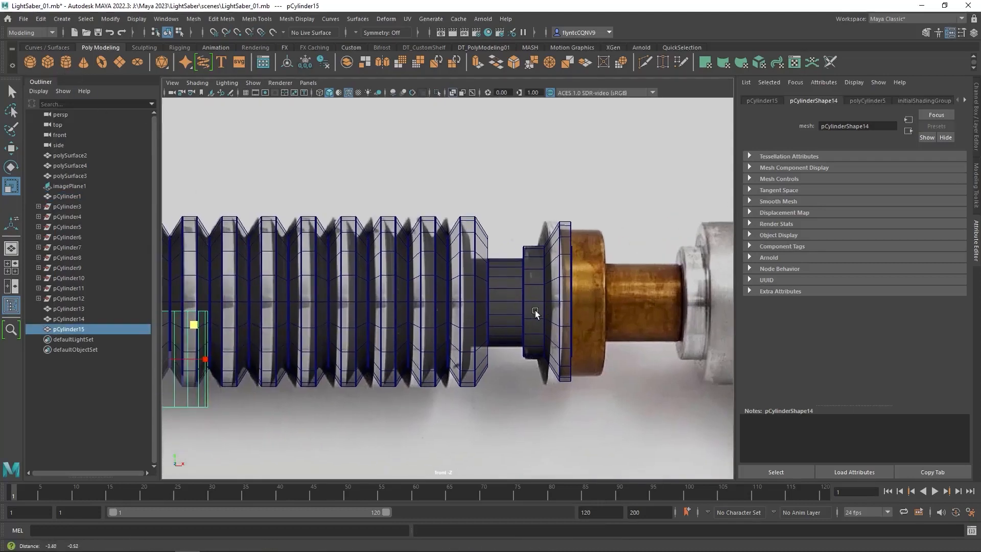
left_click(12, 149)
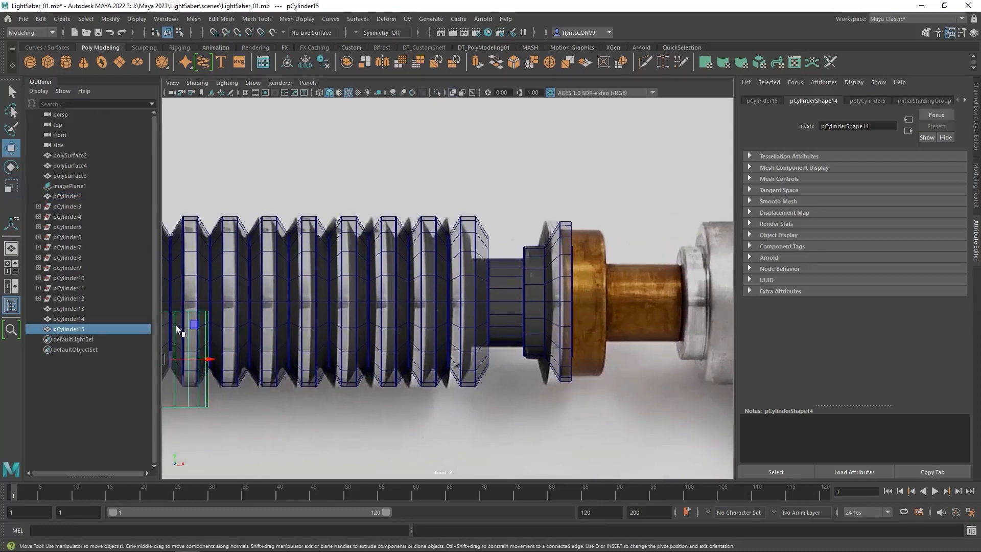
left_click_drag(208, 360, 695, 354)
scroll(510, 341, "down", 4)
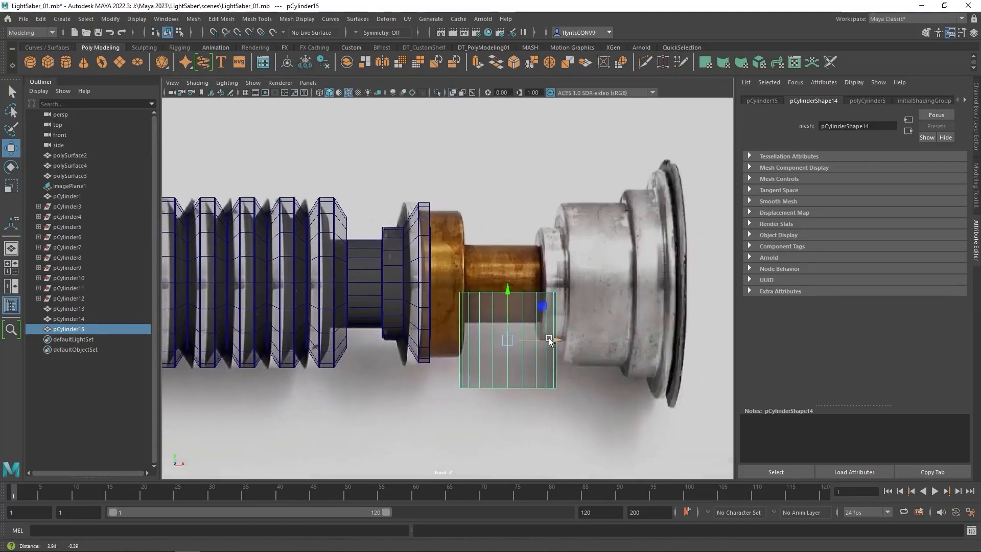
Rotate the new cylinder onto its side and raise it onto the hilt's centre axis
scroll(510, 341, "up", 3)
key("e")
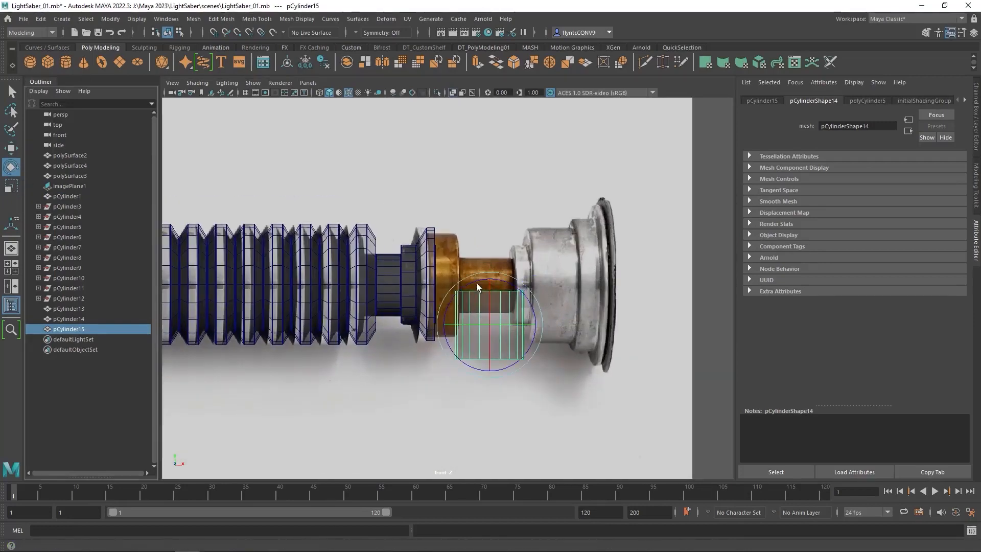
left_click_drag(443, 292, 274, 307)
key("w")
left_click_drag(489, 275, 489, 238)
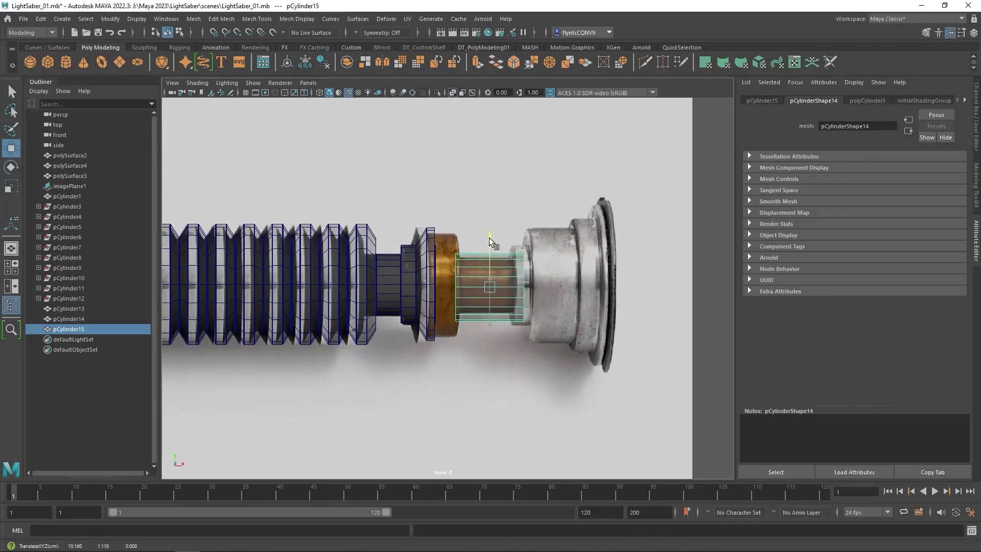
Scale the cylinder up to the diameter of the wide brass ring and align its inner end with the ring's start
left_click_drag(457, 287, 409, 287)
key("r")
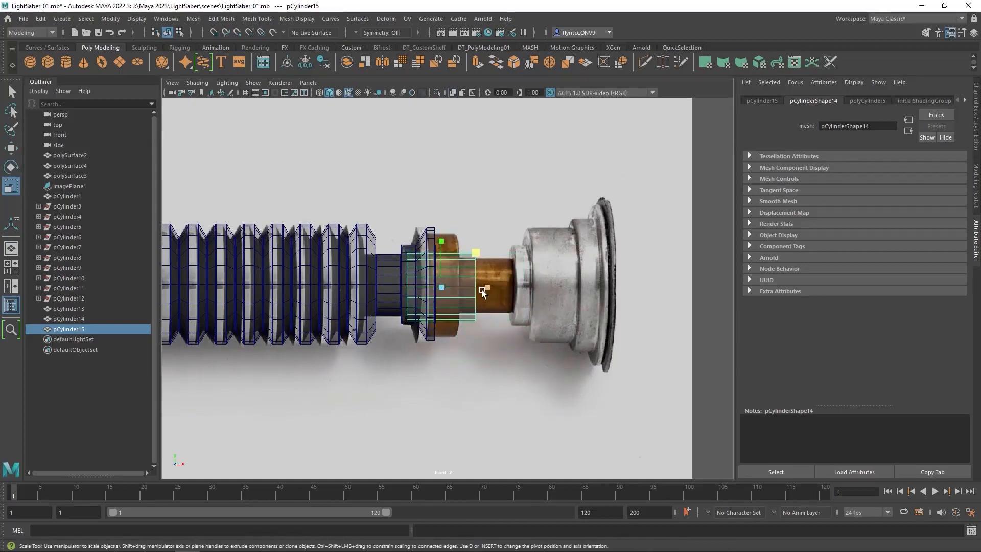
mouse_move(487, 287)
left_mouse_down()
mouse_move(408, 288)
mouse_move(467, 278)
mouse_move(483, 286)
left_mouse_up()
key("w")
key("r")
key("w")
left_click_drag(403, 287, 405, 287)
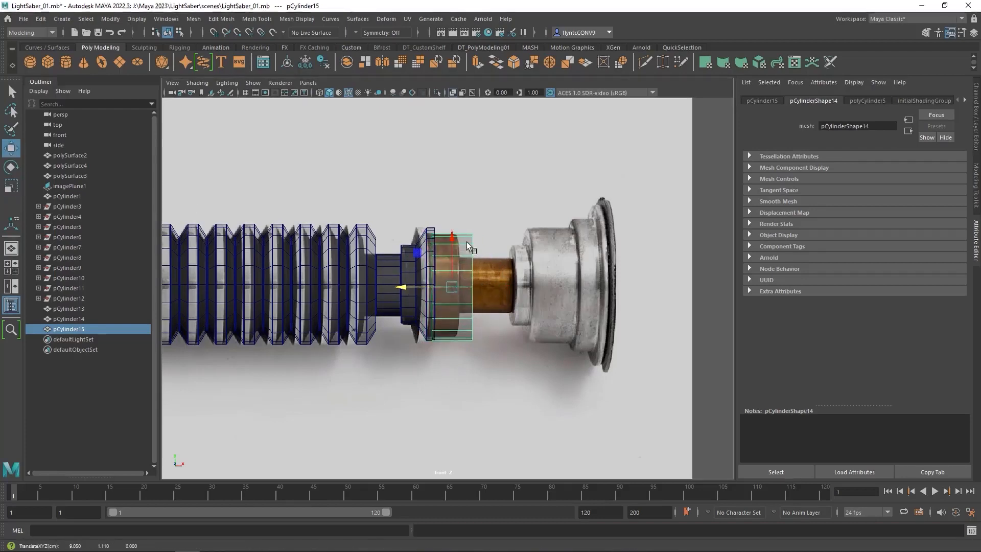
Move the cylinder's outer end vertices back to the edge of the wide brass ring
right_click_drag(459, 240, 414, 239)
left_click_drag(454, 202, 502, 361)
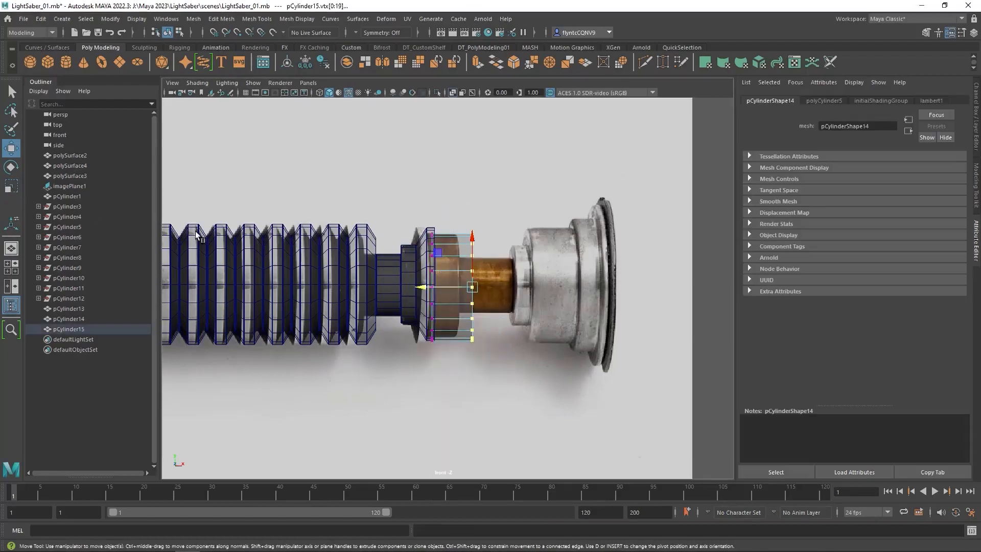
left_click_drag(447, 287, 436, 286)
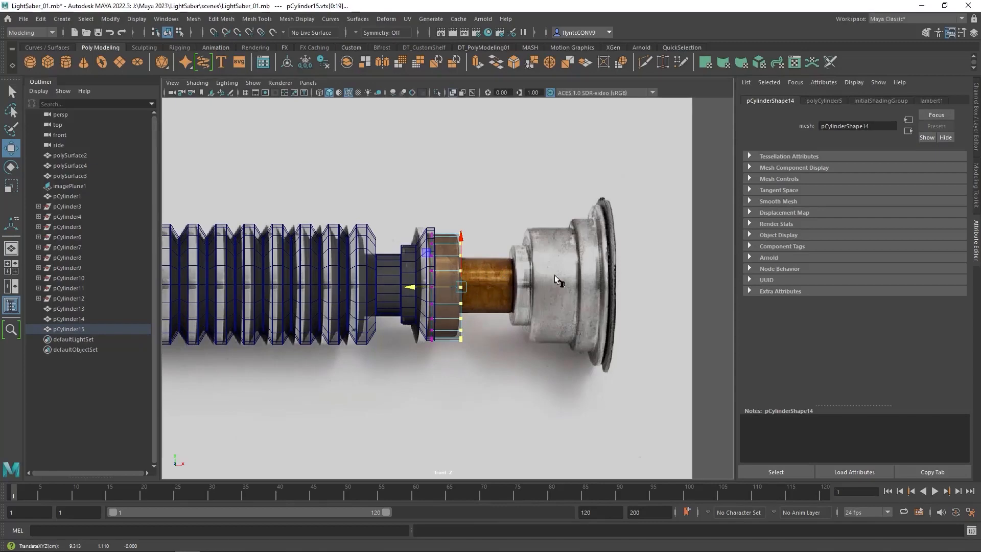
Select all triangular faces of the cylinder's outer end cap and extrude them inward to about half the cap's diameter
key("space")
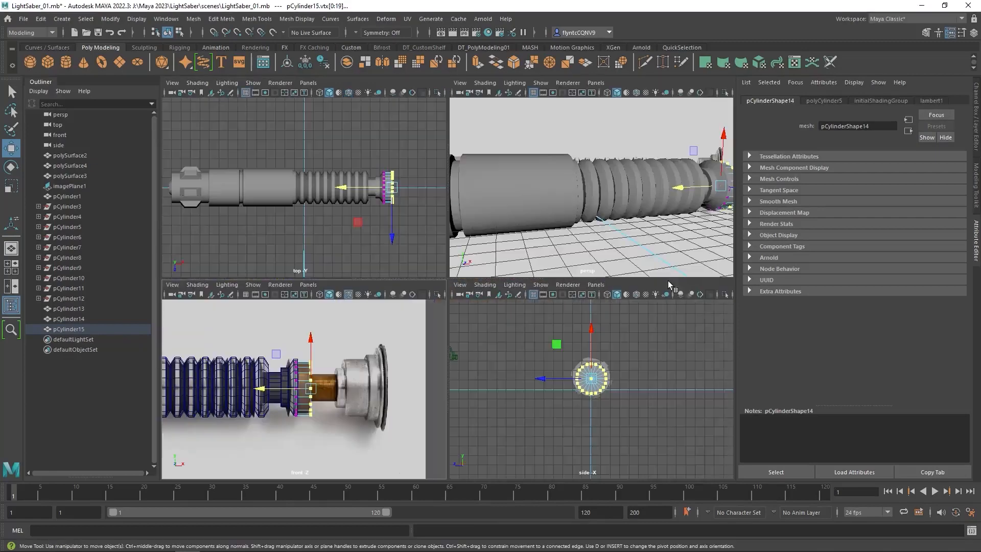
key("space")
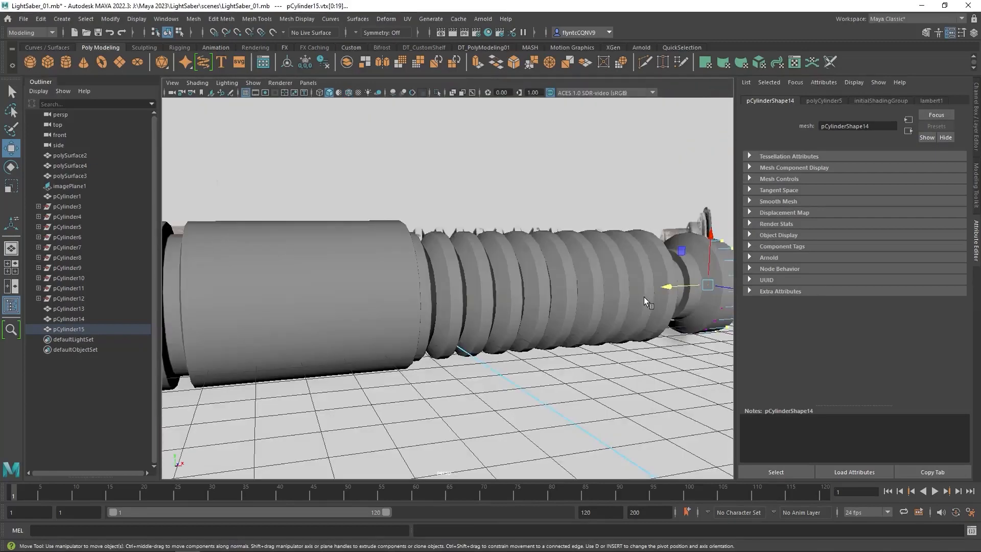
left_click_drag(644, 296, 571, 296, "alt")
key("f")
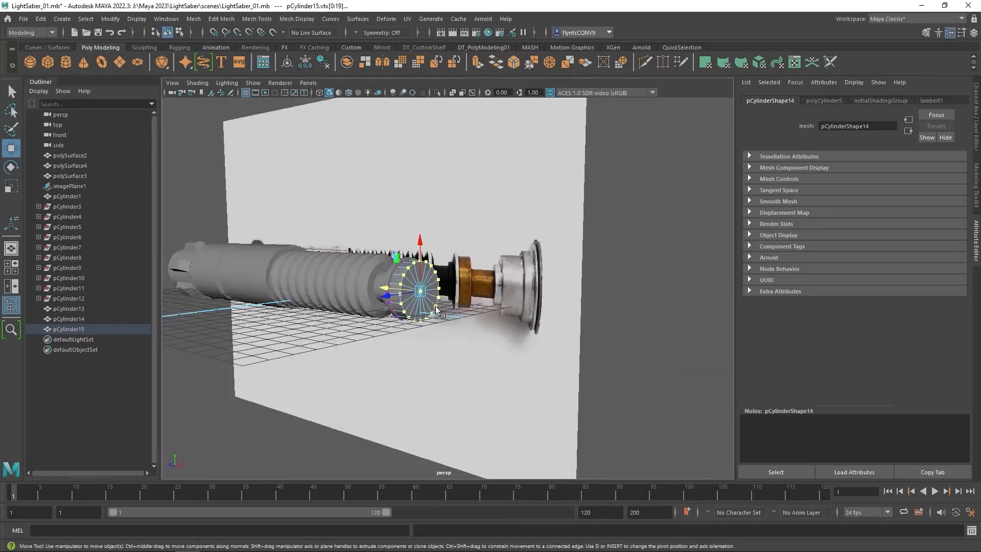
right_click(485, 239)
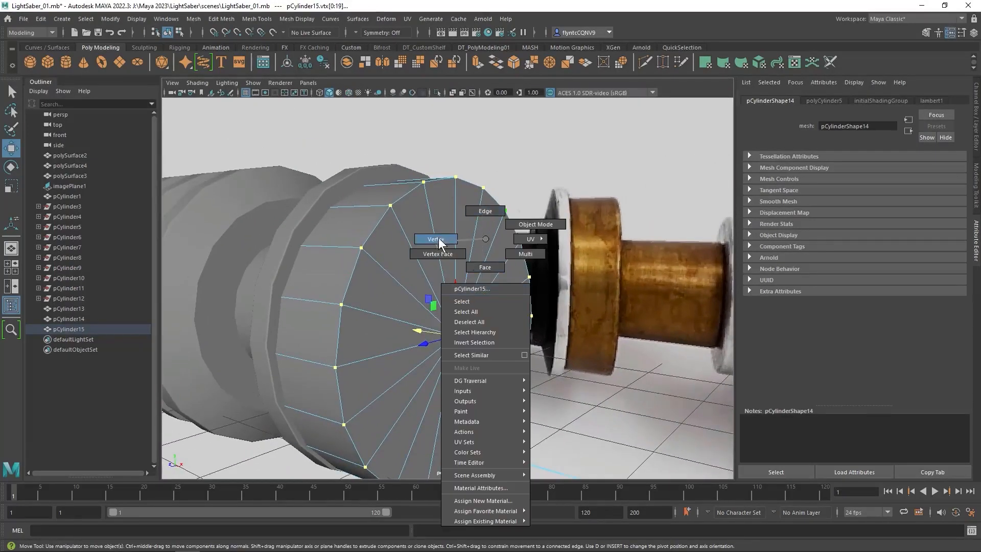
right_click_drag(439, 239, 486, 271)
left_click(418, 228)
left_click(450, 212, "shift")
left_click(468, 214, "shift")
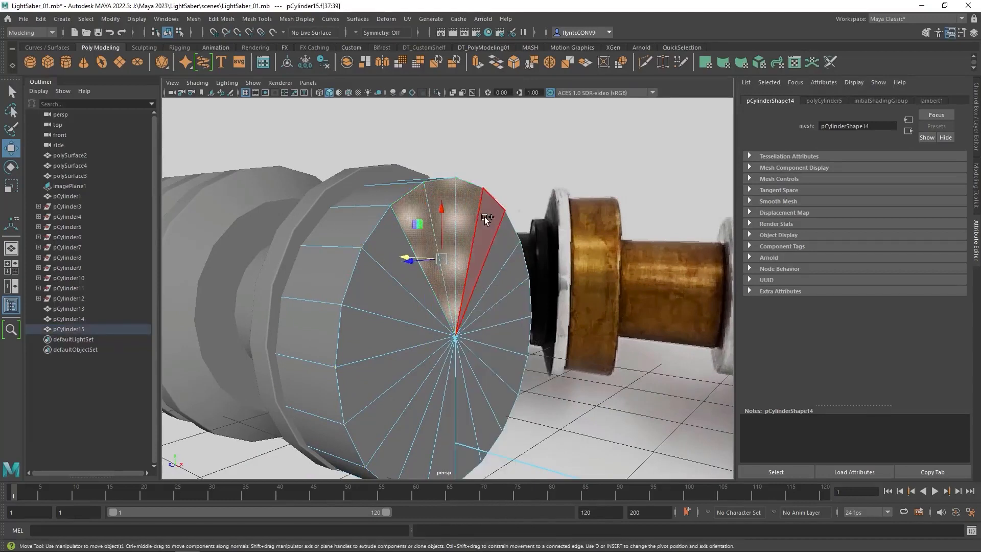
left_click(486, 218, "shift")
left_click(503, 240, "shift")
left_click(513, 269, "shift")
left_click(517, 306, "shift")
left_click(514, 341, "shift")
left_click(510, 372, "shift")
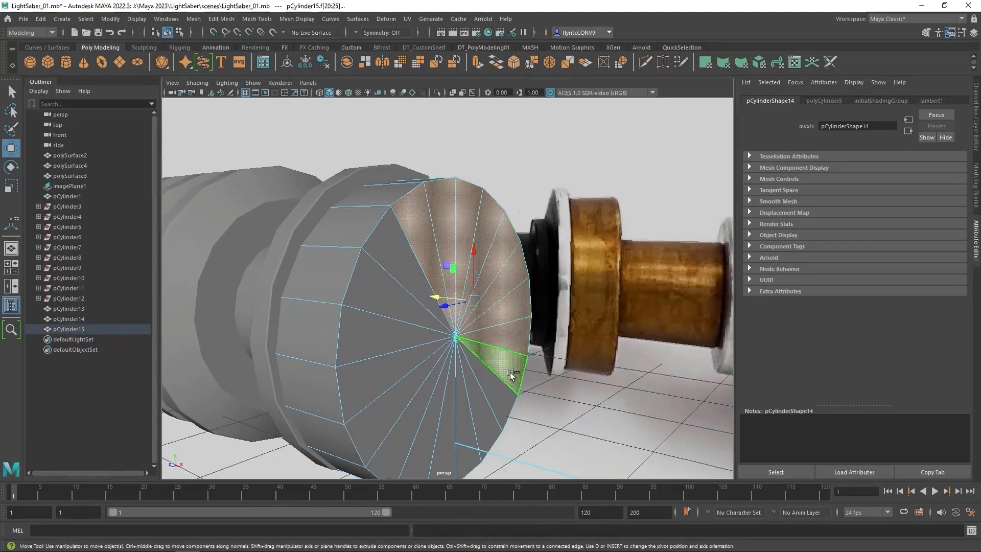
left_click(499, 394, "shift")
left_click(484, 422, "shift")
left_click(466, 439, "shift")
left_click(449, 443, "shift")
left_click(426, 444, "shift")
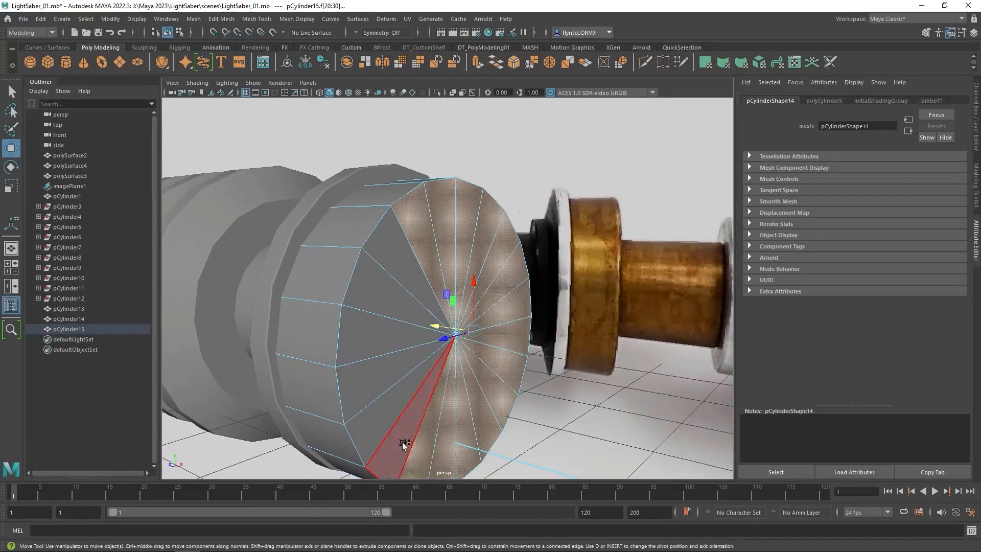
left_click(403, 445, "shift")
left_click(375, 422, "shift")
left_click(364, 388, "shift")
left_click(375, 355, "shift")
left_click(380, 305, "shift")
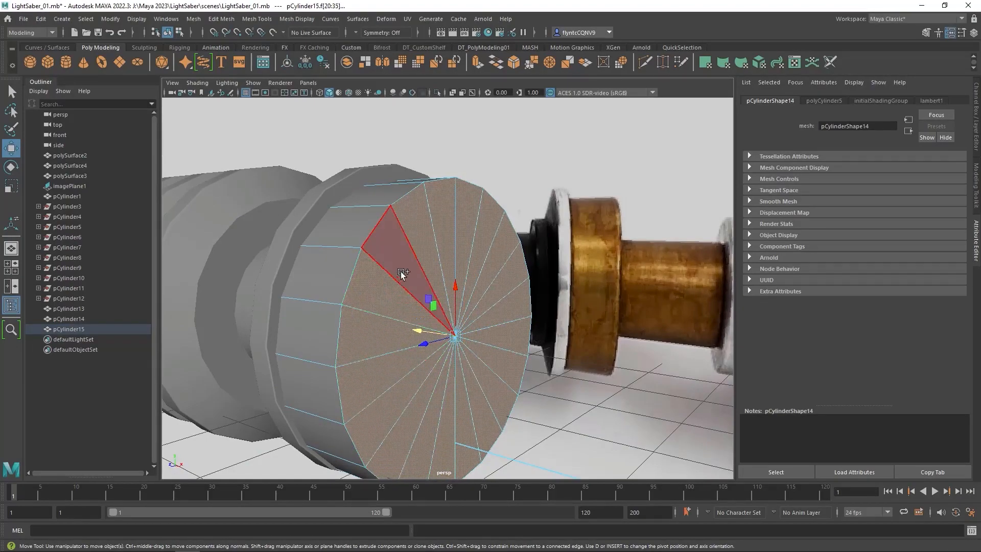
left_click(401, 272, "shift")
scroll(446, 322, "up", 5)
scroll(445, 323, "down", 7)
left_click_drag(461, 322, 484, 346, "alt")
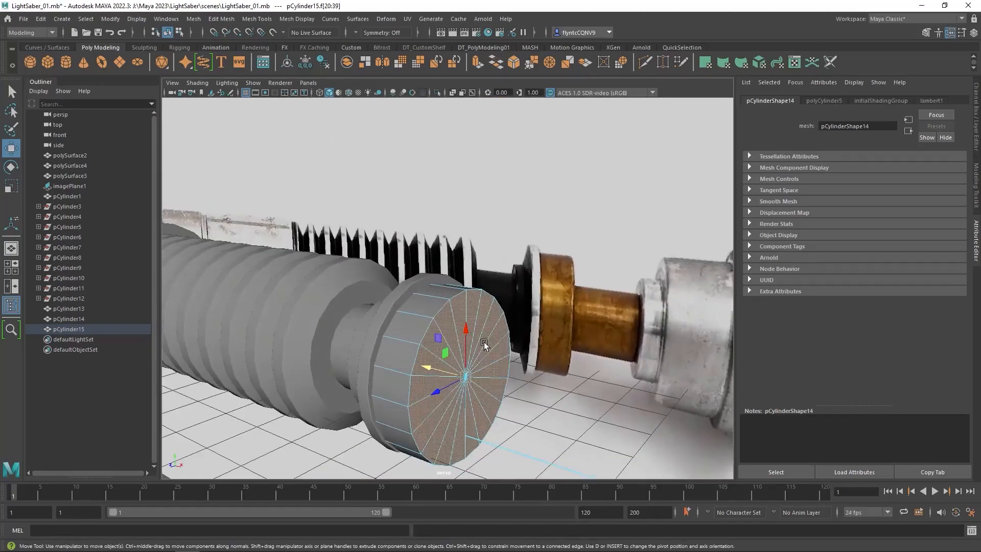
middle_click_drag(484, 345, 436, 330, "alt")
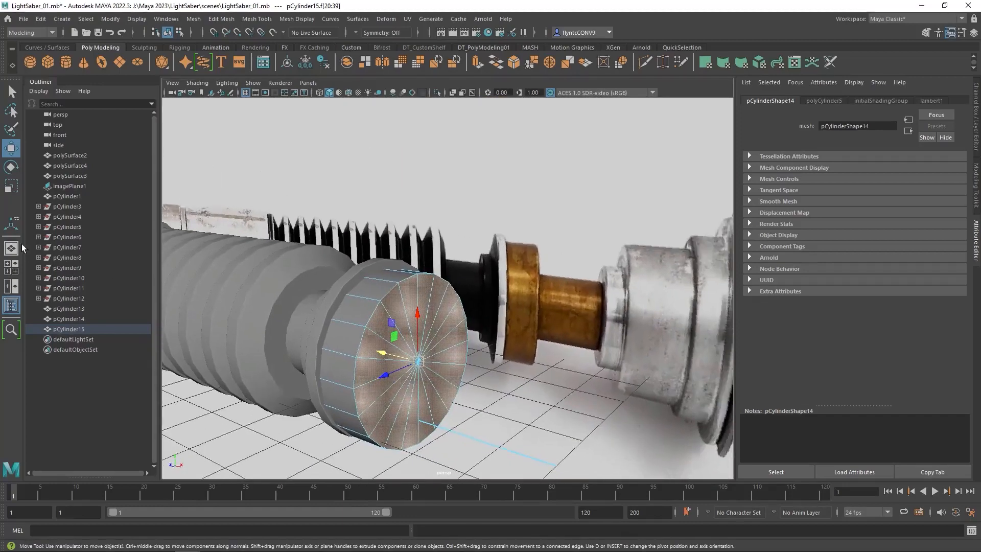
left_click(11, 186)
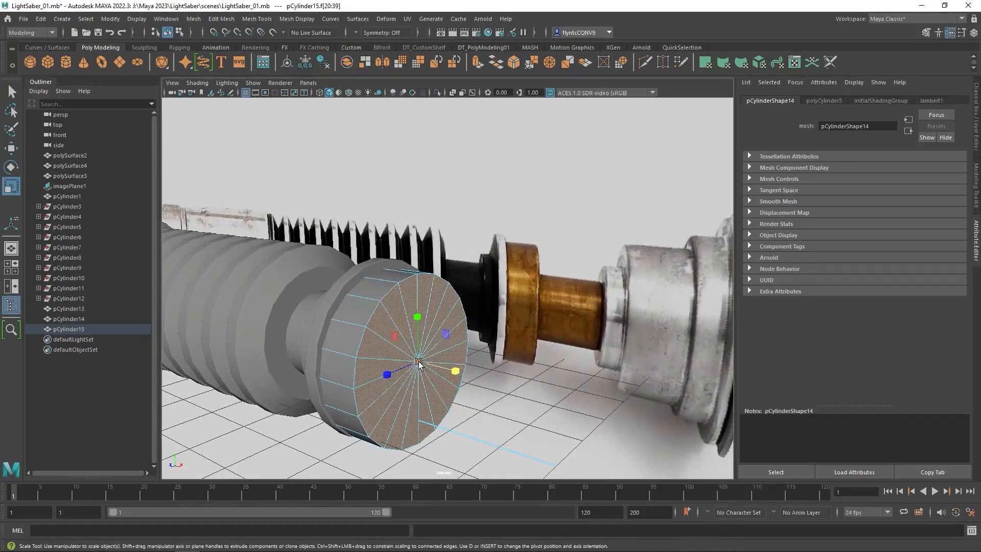
left_click_drag(418, 363, 398, 389, "shift")
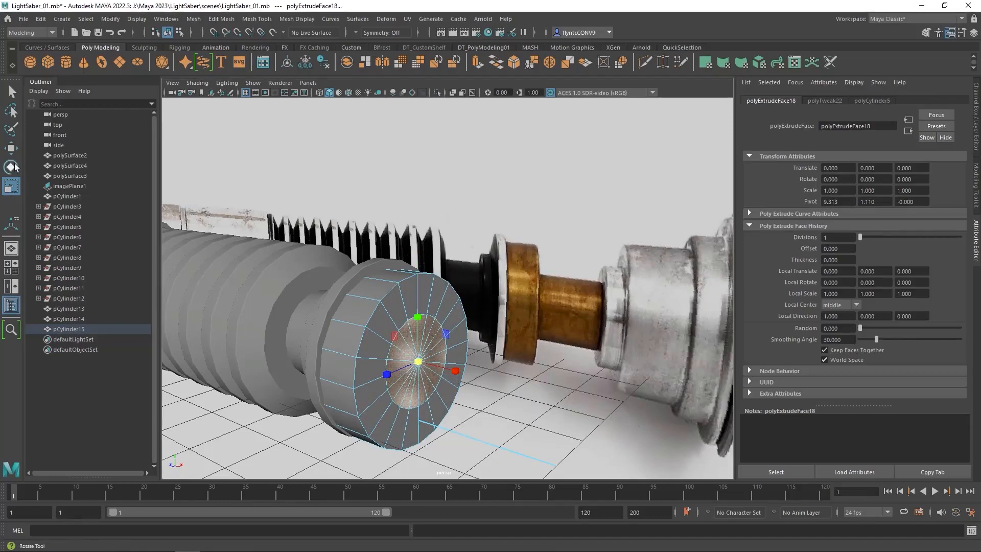
Extrude the inner cap faces outward to form the narrow brass shaft, ending at the silver collar in the reference
left_click(11, 149)
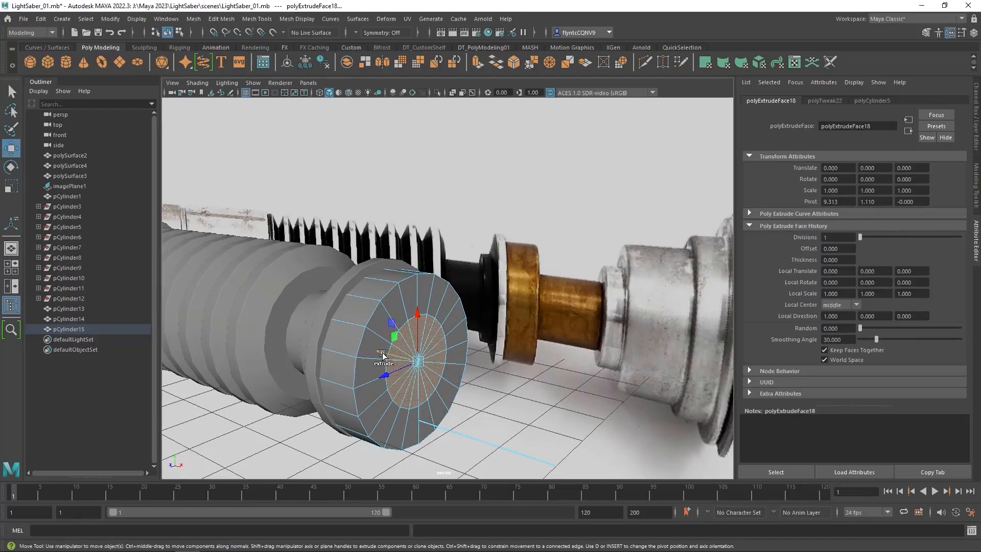
left_click_drag(383, 353, 501, 403, "shift")
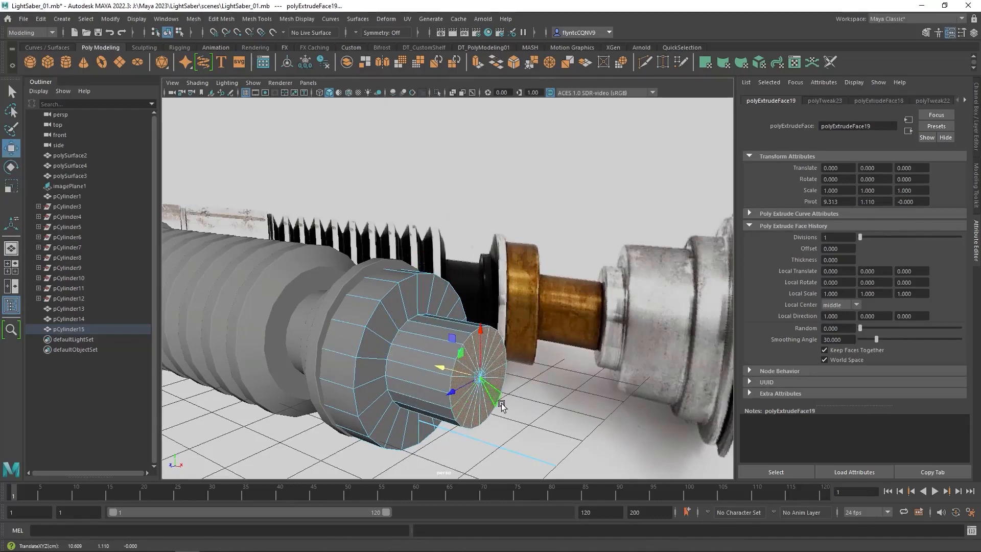
key("space")
key("space")
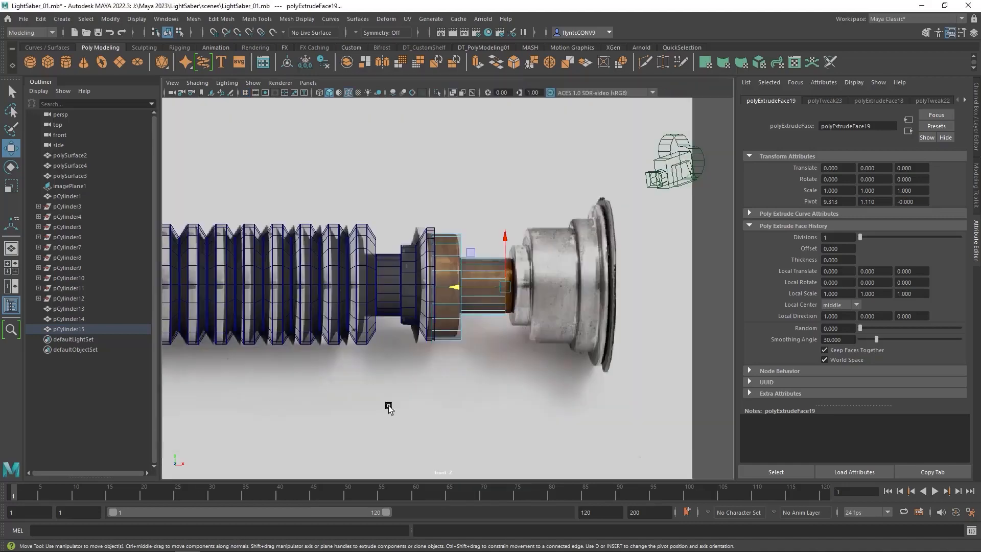
scroll(515, 352, "up", 5)
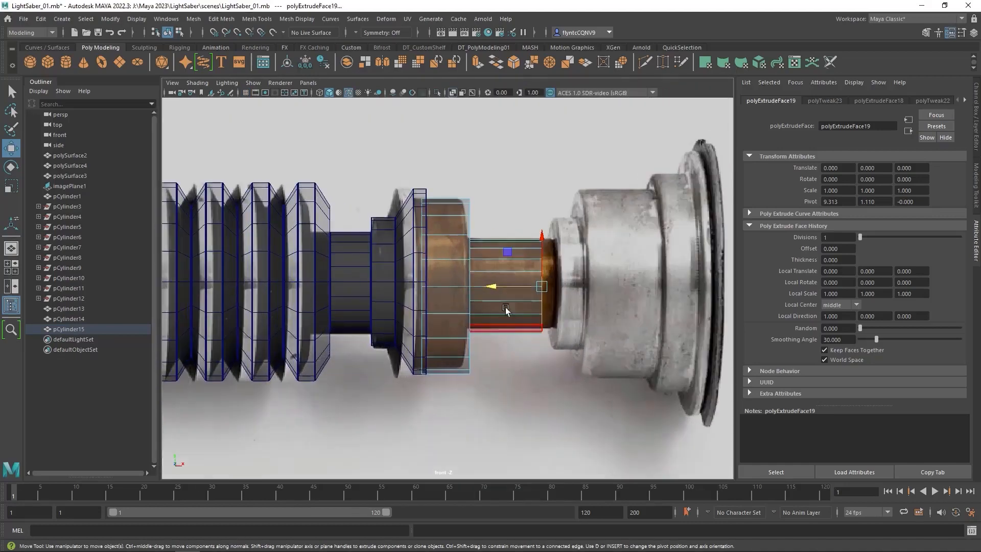
left_click_drag(495, 290, 507, 290)
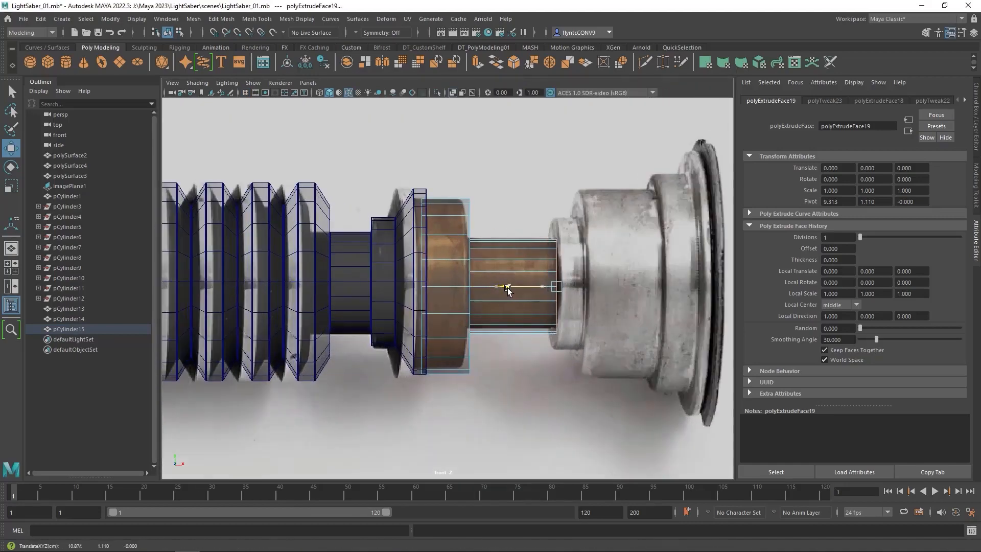
scroll(566, 301, "down", 5)
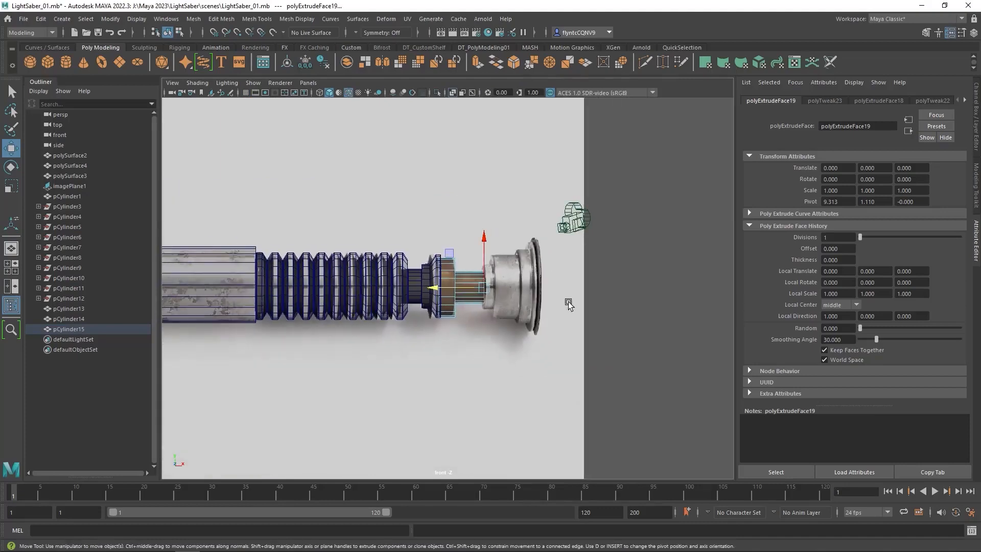
Delete the end-cap faces of the narrow shaft to leave its end open
key("space")
key("space")
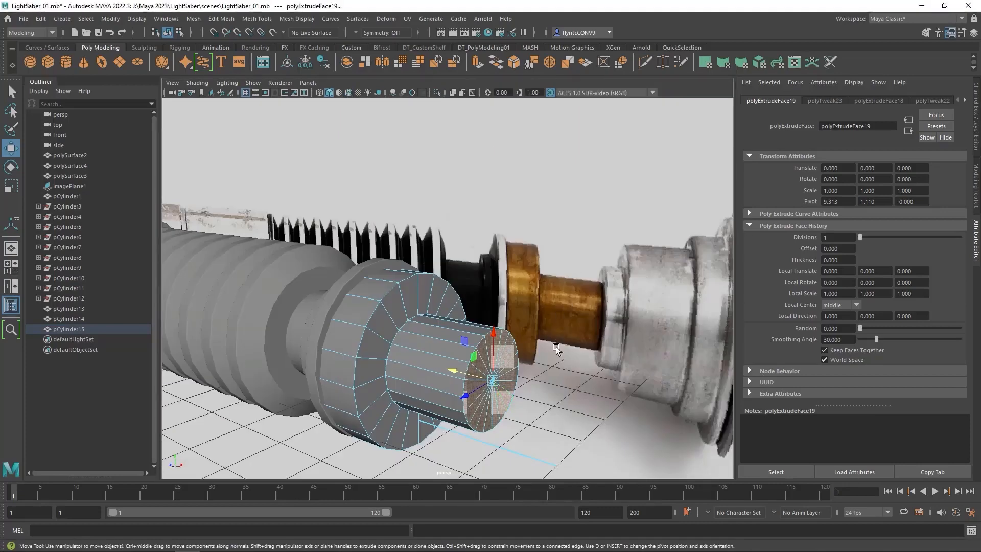
left_click_drag(557, 348, 452, 305, "alt")
scroll(440, 352, "up", 5)
scroll(453, 305, "down", 2)
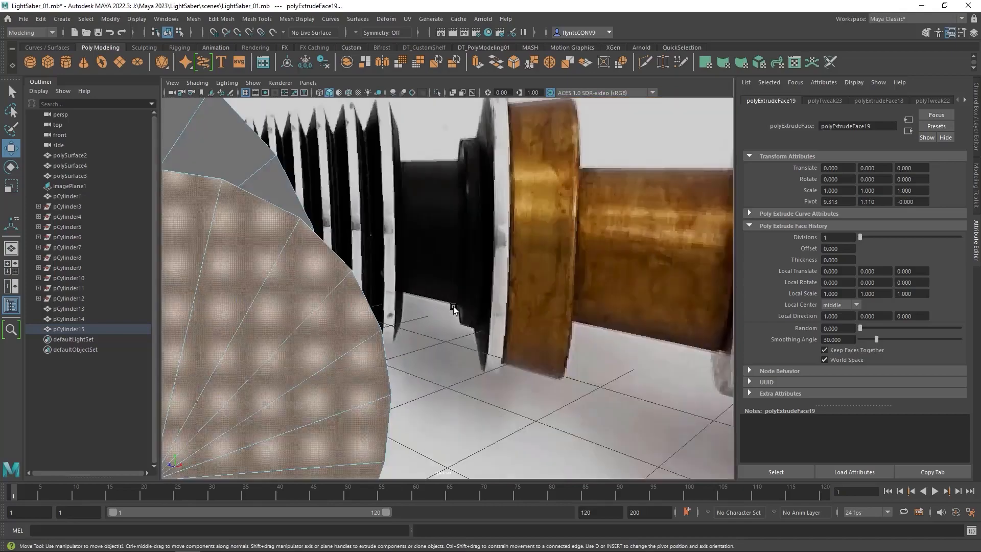
scroll(453, 306, "down", 4)
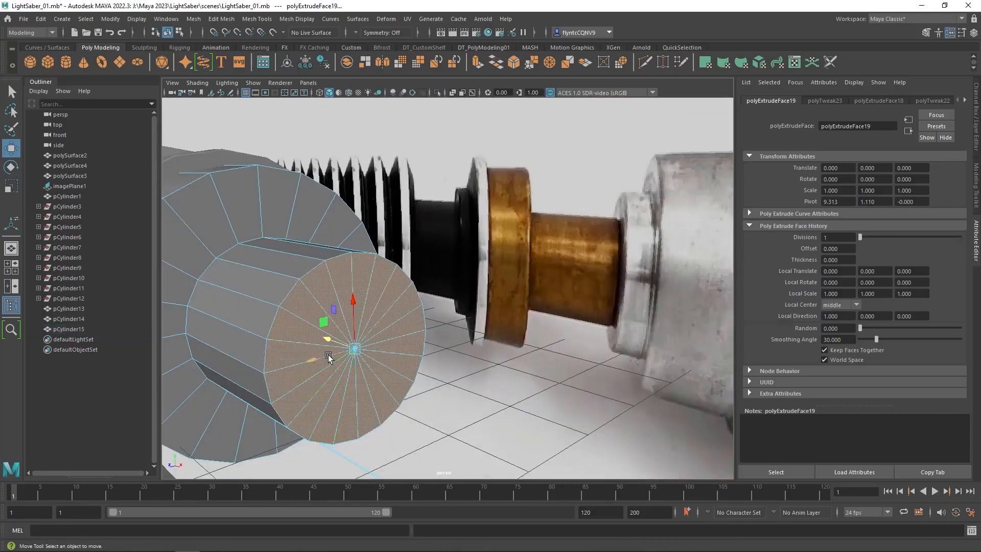
key("Delete")
scroll(332, 351, "up", 2)
scroll(346, 346, "down", 6)
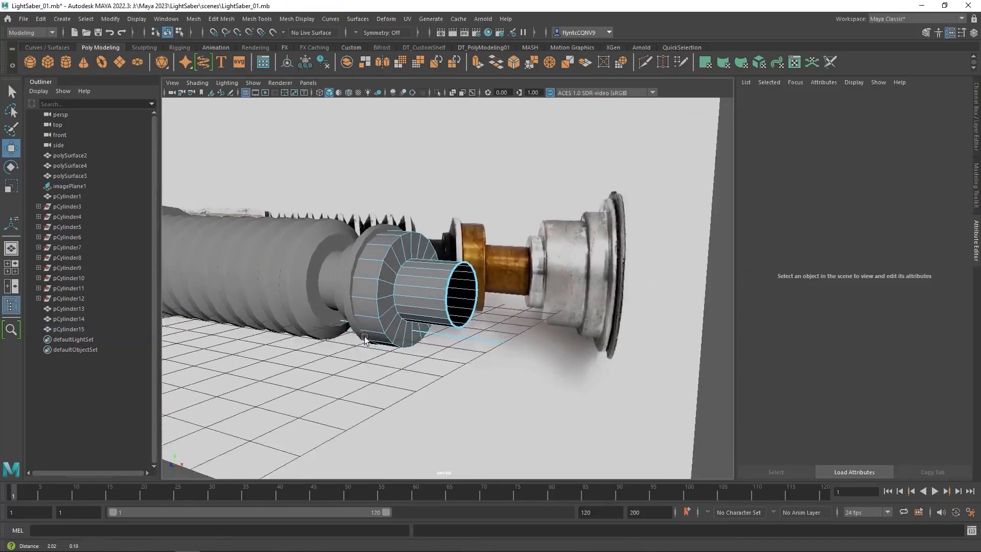
left_click_drag(363, 336, 393, 322, "alt")
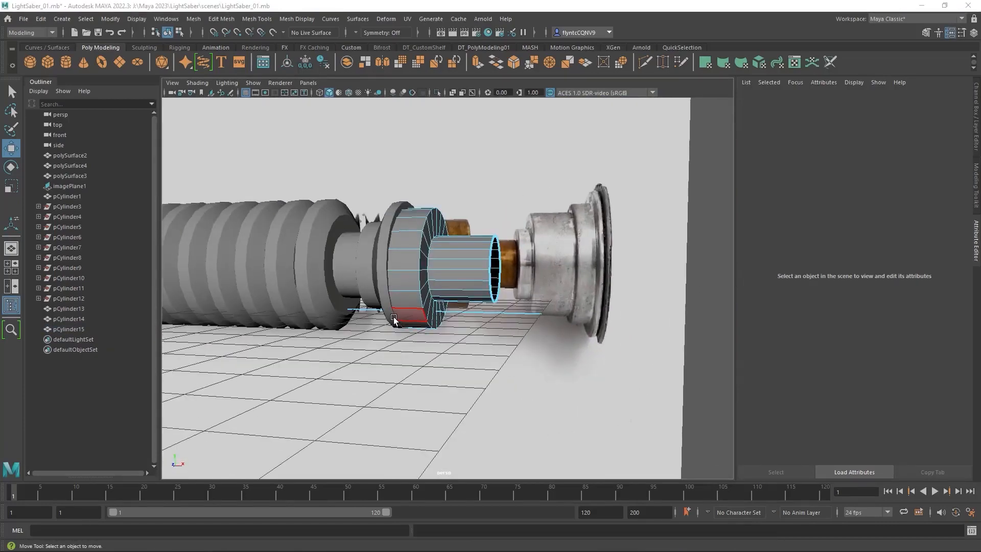
Switch to the reference board and examine the dimension drawings and the close-up photo of the copper neck against the model
key("alt+Tab")
middle_click_drag(256, 215, 309, 272)
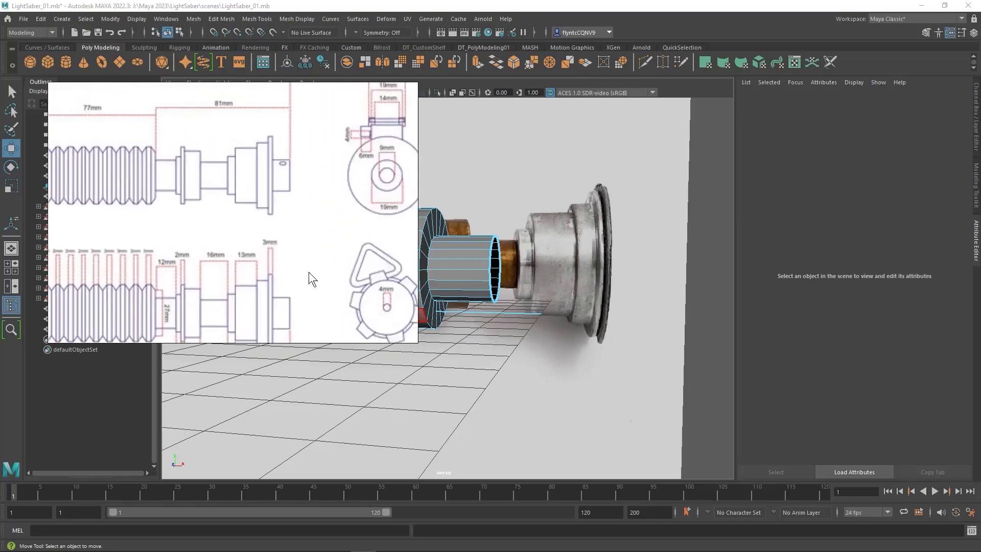
scroll(301, 260, "down", 6)
middle_click_drag(404, 143, 225, 240)
middle_click_drag(370, 229, 408, 286)
scroll(295, 234, "down", 3)
scroll(295, 234, "up", 6)
scroll(295, 235, "up", 5)
scroll(281, 265, "down", 3)
scroll(266, 248, "up", 3)
middle_click_drag(266, 247, 318, 293)
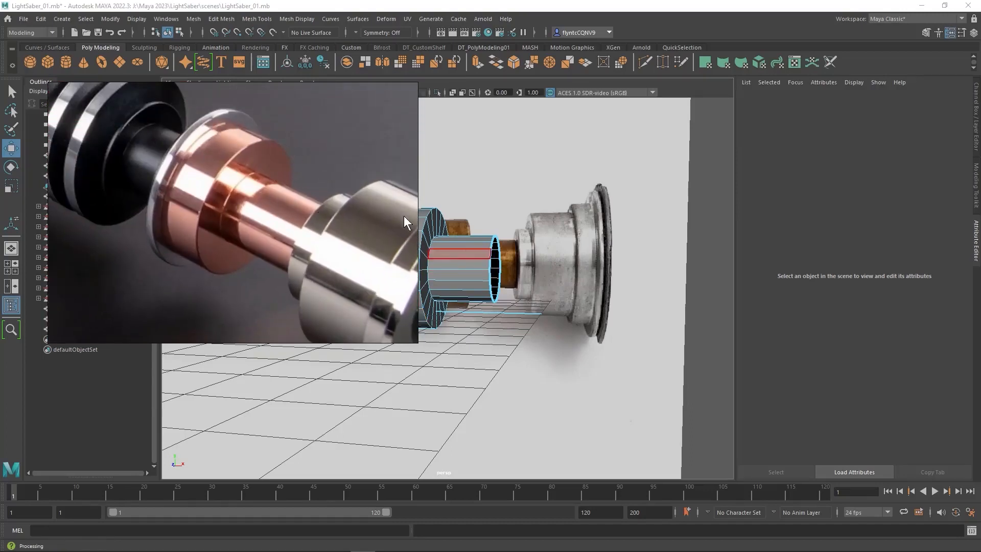
mouse_move(527, 286)
left_mouse_down("alt")
mouse_move(572, 296)
mouse_move(517, 290)
mouse_move(505, 278)
mouse_move(528, 292)
left_mouse_up("alt")
scroll(424, 276, "down", 3)
scroll(424, 277, "up", 6)
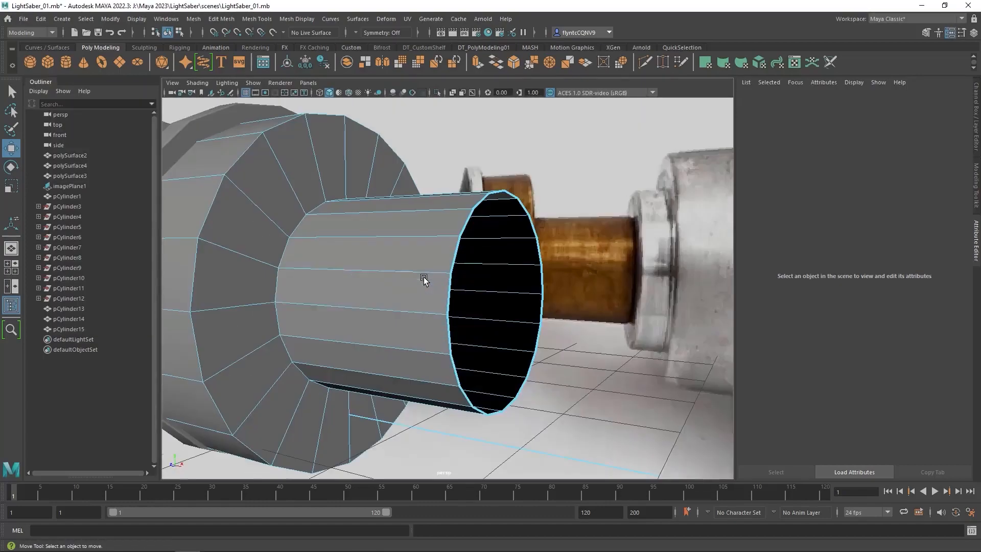
Move the brass ring and shaft object up slightly in the side view to centre it on the hilt, at Y about 1.207
left_click_drag(425, 277, 466, 290, "alt")
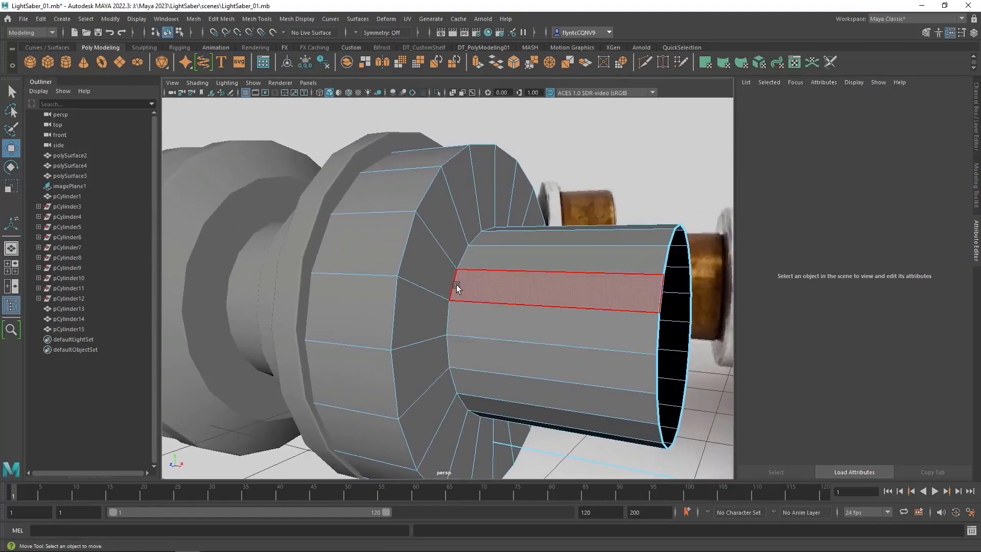
key("space")
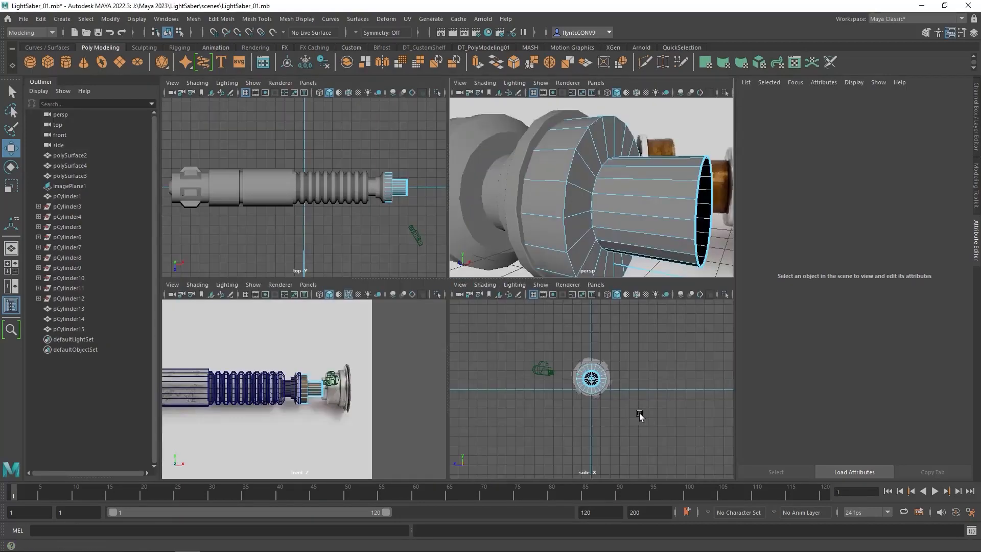
key("space")
scroll(462, 312, "up", 5)
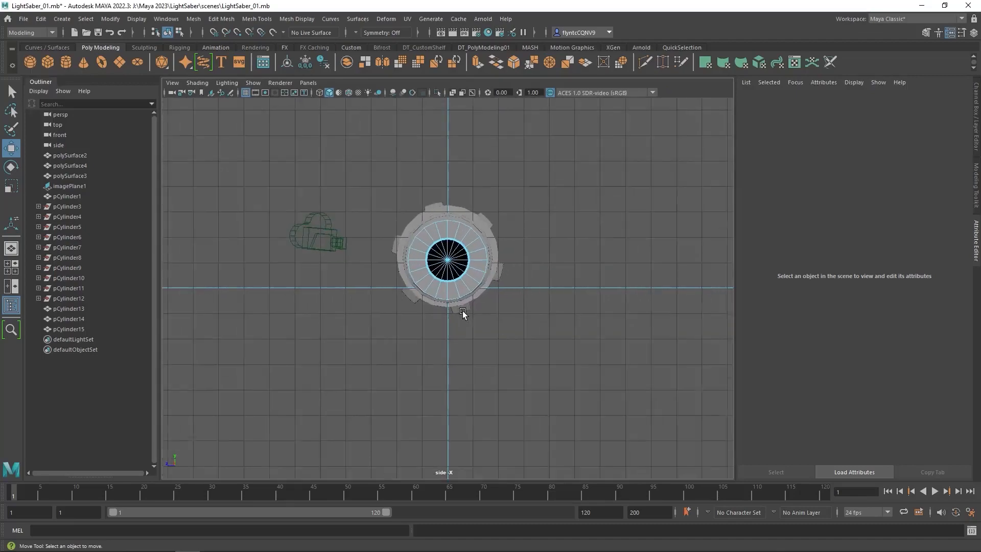
scroll(462, 311, "up", 6)
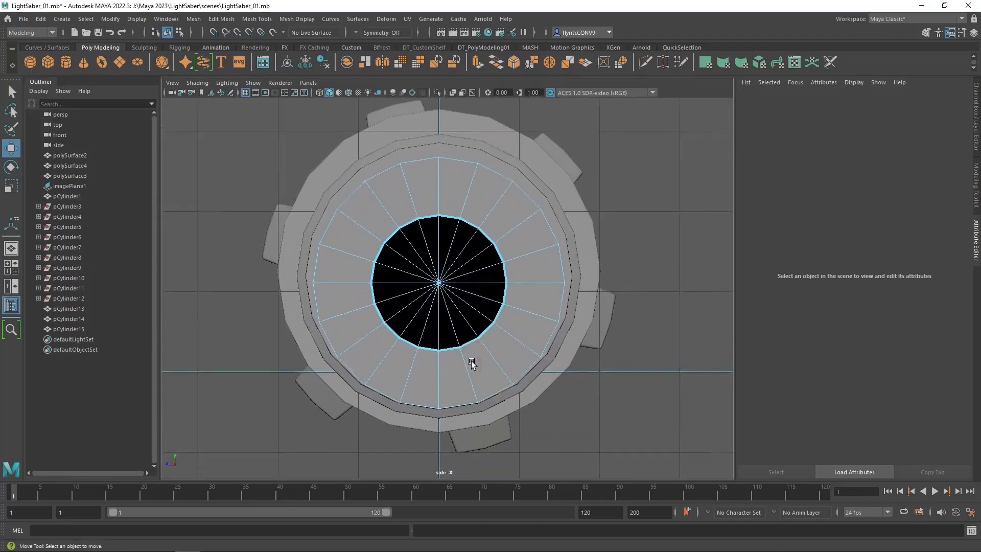
scroll(471, 361, "up", 2)
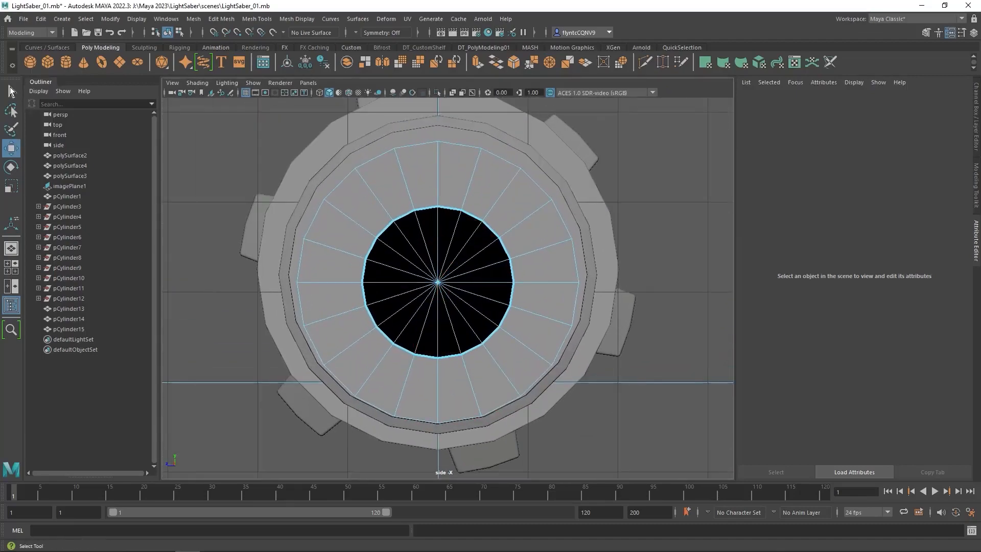
scroll(358, 368, "up", 2)
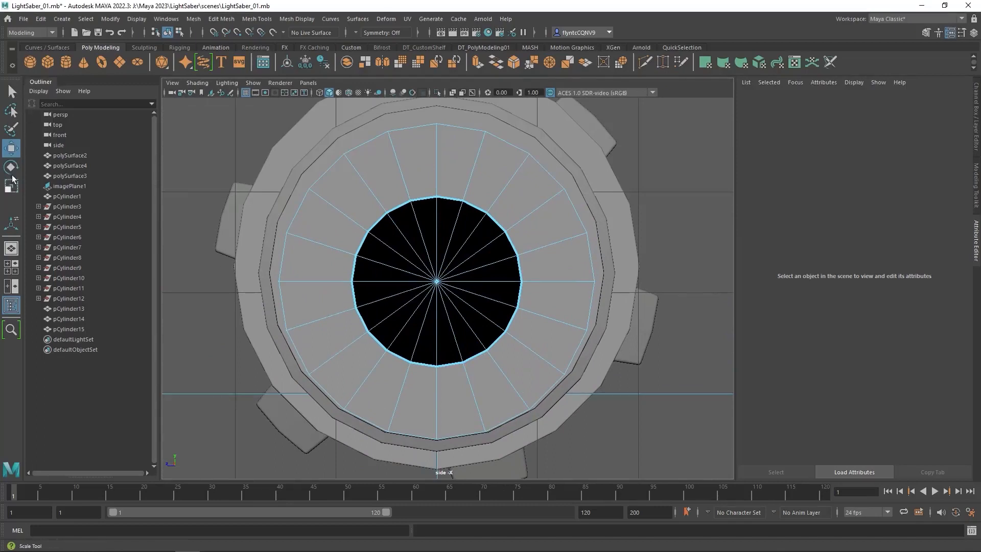
right_click(427, 172)
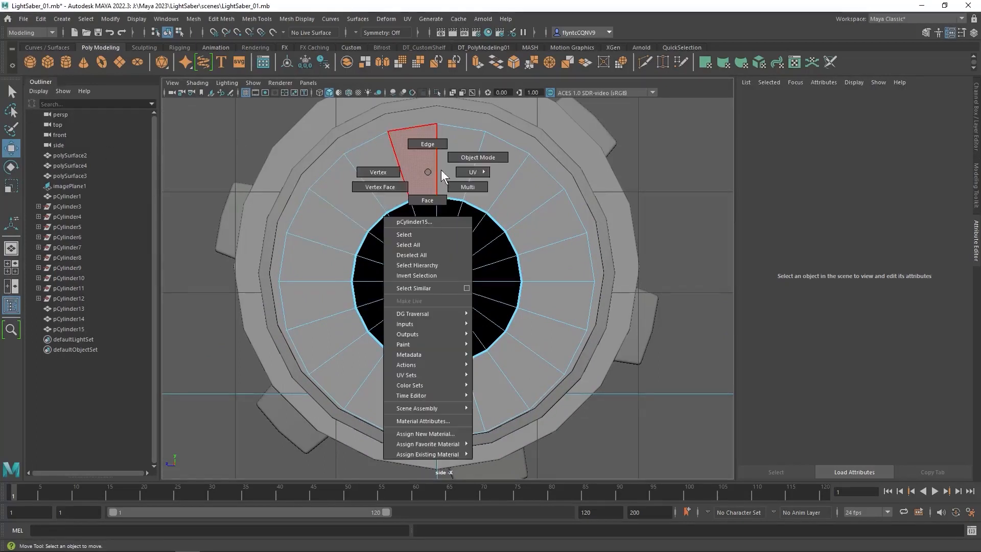
left_click(469, 158)
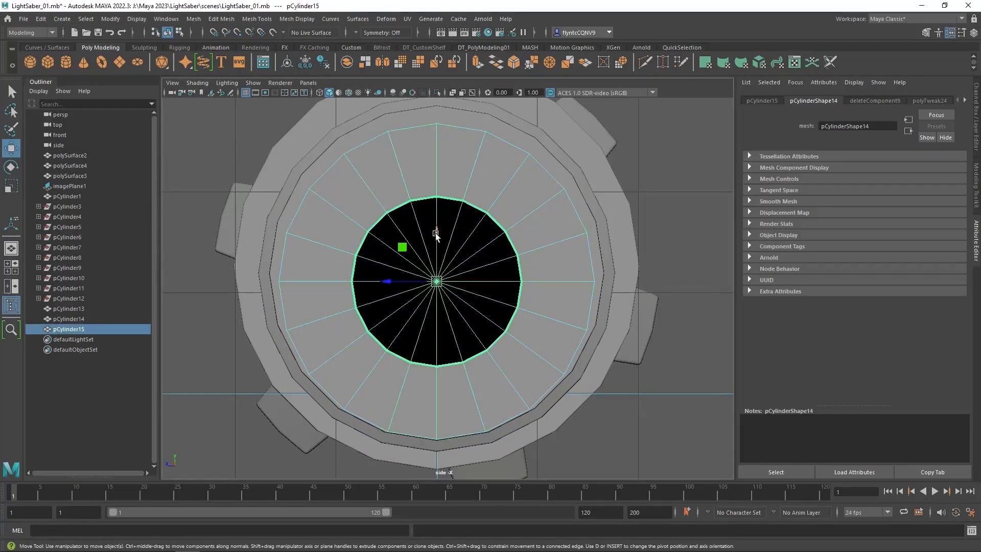
left_click_drag(436, 236, 437, 229)
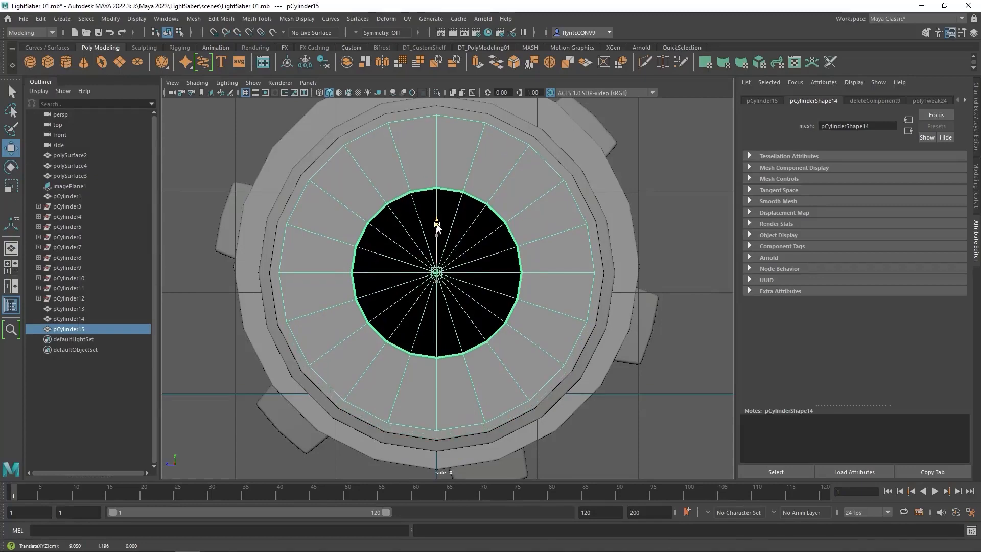
left_click_drag(437, 225, 440, 223)
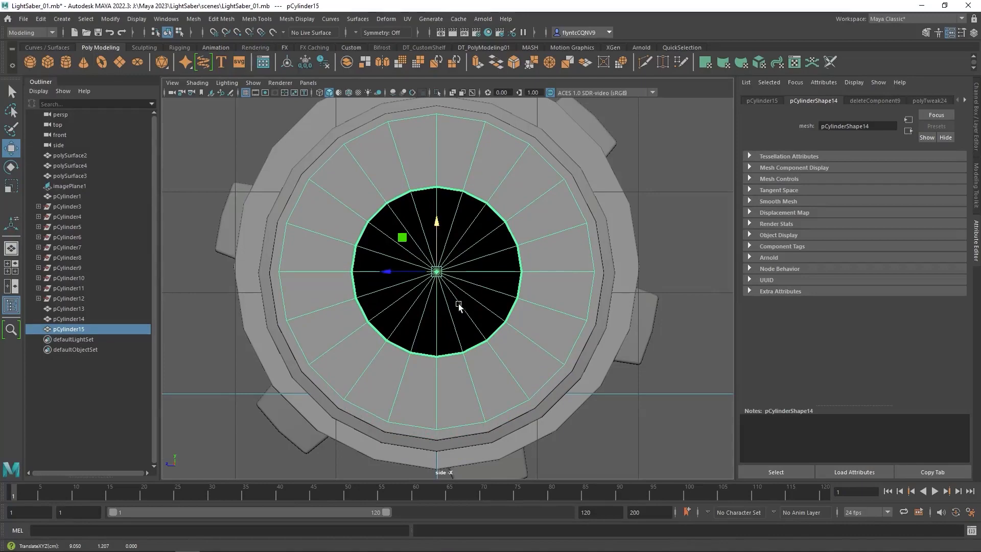
scroll(439, 306, "down", 5)
scroll(438, 306, "up", 2)
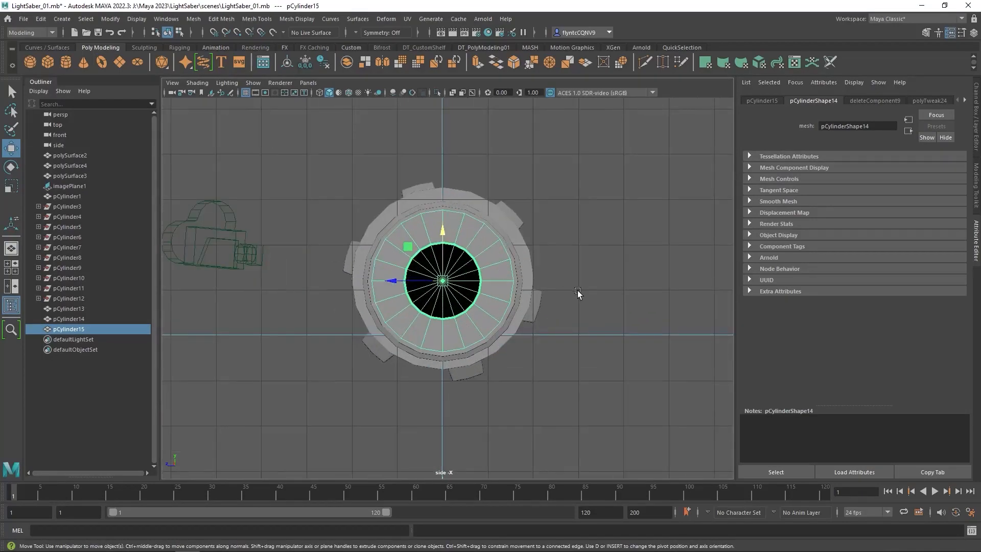
key("space")
key("space")
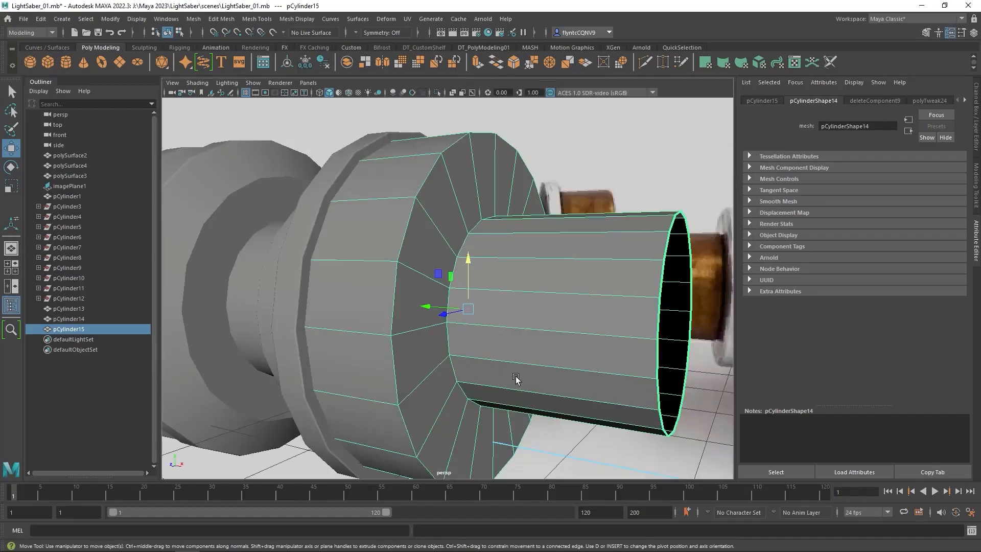
Create a polygon cylinder near the silver collar in the front view and rotate it to lie along the hilt's axis
scroll(525, 372, "down", 5)
left_click_drag(530, 371, 473, 322, "alt")
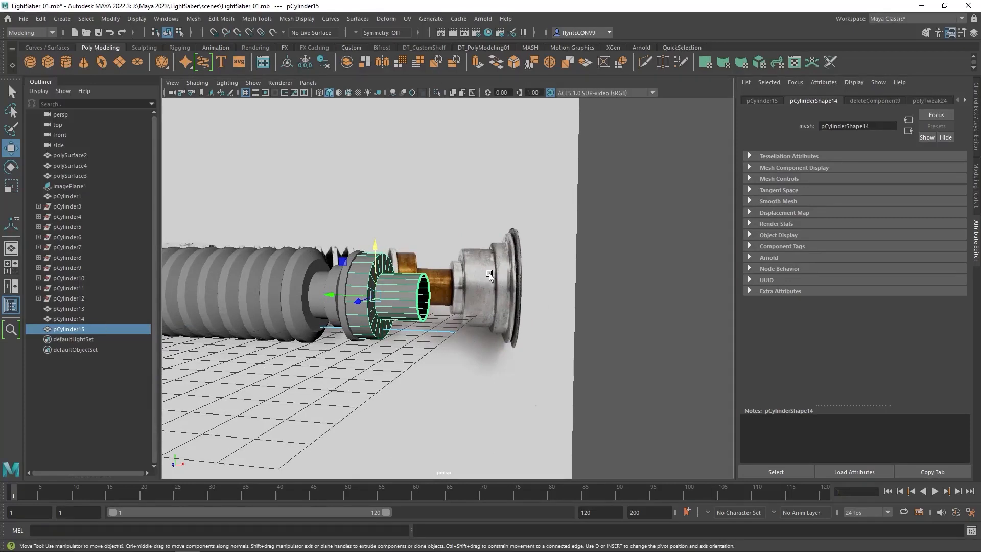
key("space")
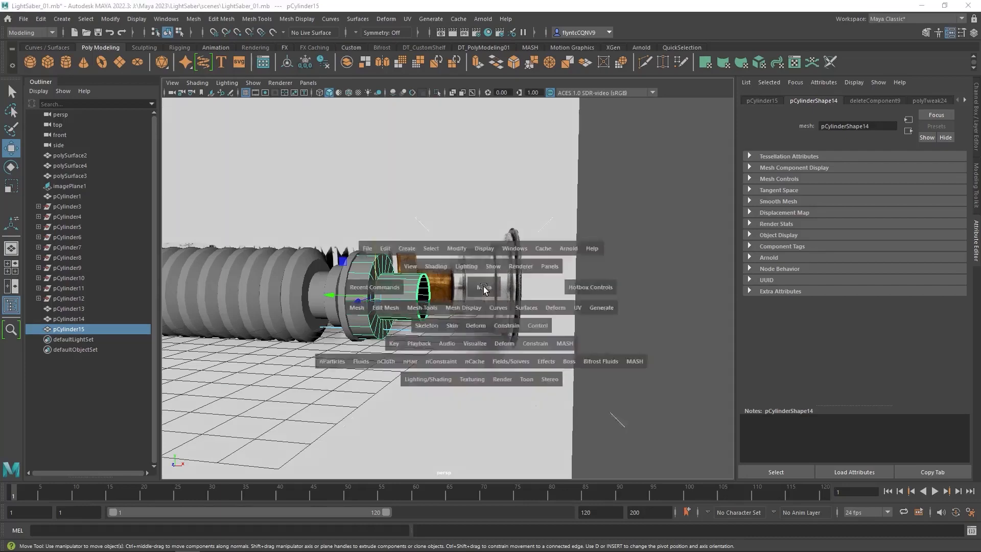
key("space")
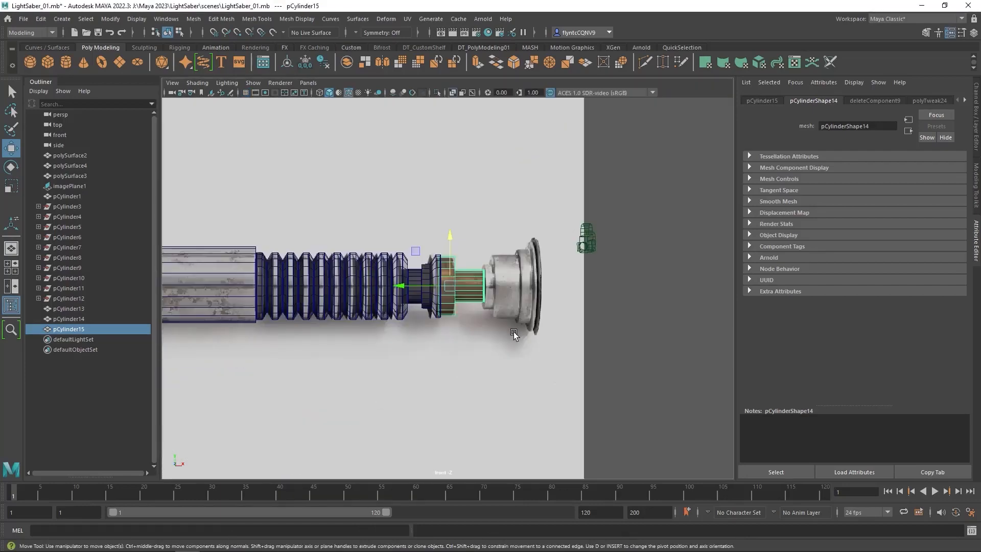
middle_click_drag(542, 327, 437, 340, "alt")
scroll(416, 351, "down", 2)
scroll(416, 350, "up", 5)
scroll(376, 338, "up", 2)
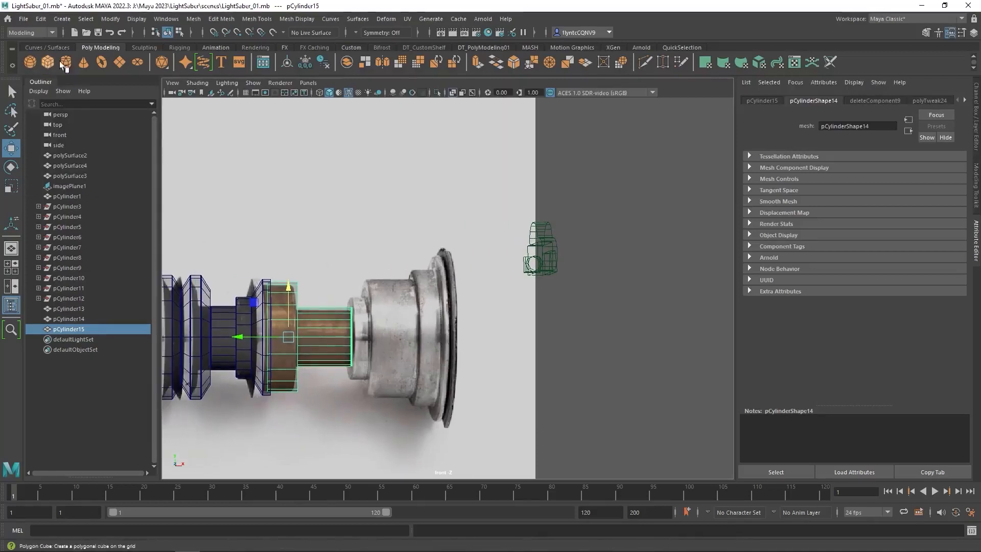
scroll(376, 403, "down", 8)
left_click_drag(294, 329, 477, 325)
scroll(463, 396, "up", 1)
scroll(463, 392, "up", 6)
left_click(13, 171)
left_click_drag(365, 370, 334, 422)
Move the new cylinder over the narrow silver collar in the reference and align its centre vertically with the brass shaft
key("w")
left_click_drag(380, 365, 323, 363)
scroll(431, 364, "down", 3)
scroll(353, 373, "up", 5)
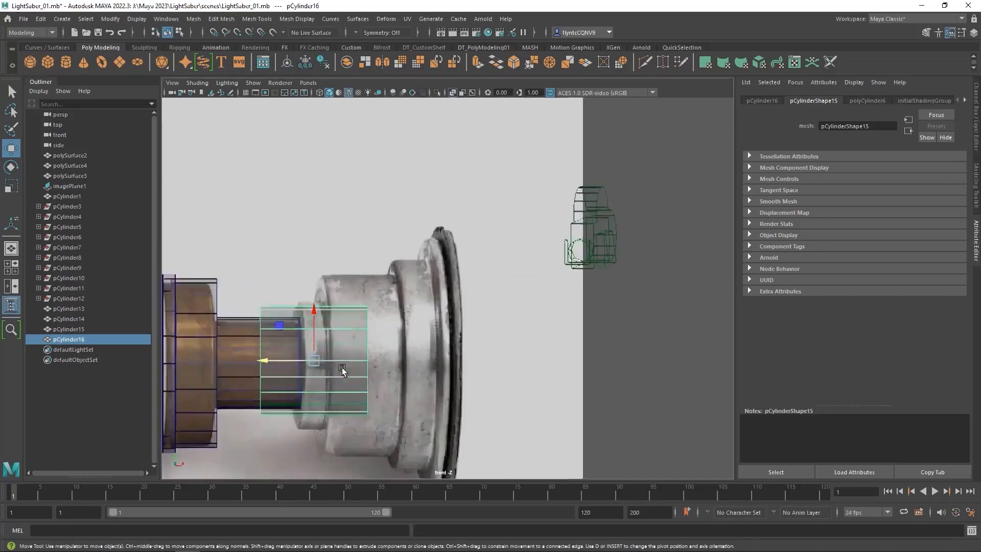
middle_click_drag(315, 389, 481, 390, "alt")
scroll(482, 378, "up", 5)
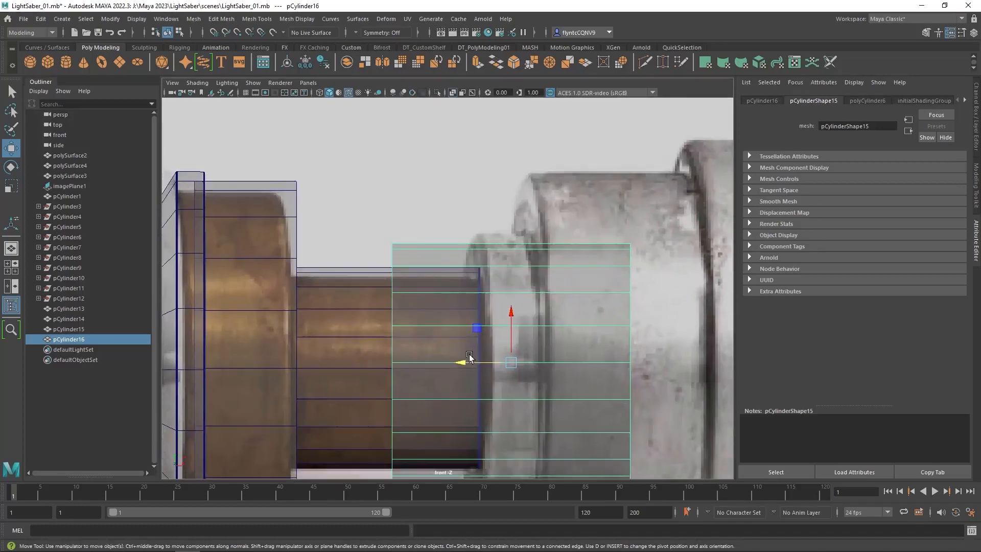
middle_click_drag(481, 357, 474, 339, "alt")
left_click_drag(475, 339, 474, 340)
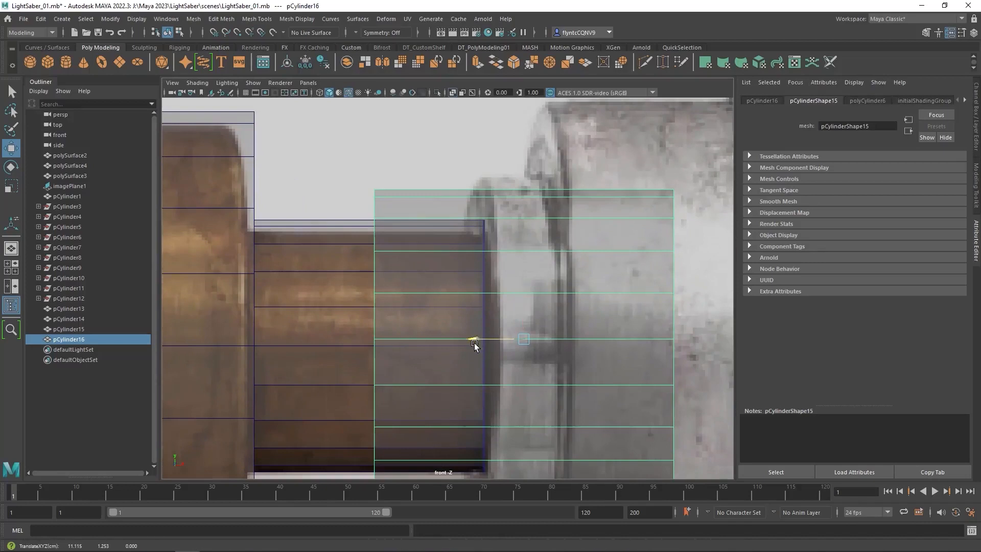
left_click_drag(523, 292, 523, 299)
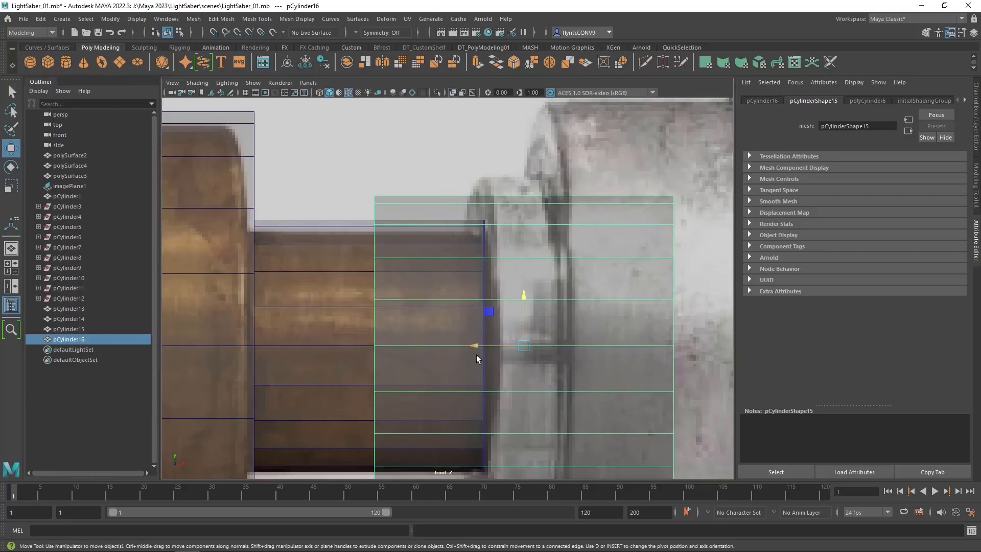
Move the vertices at both ends of the new cylinder inward to match the narrow silver collar's width in the reference
scroll(477, 362, "down", 10)
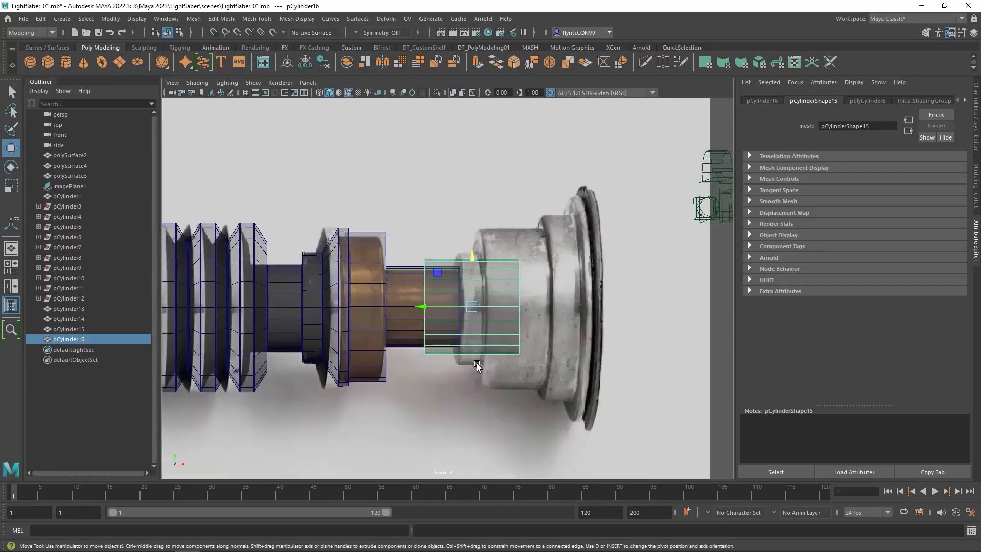
scroll(477, 364, "down", 8)
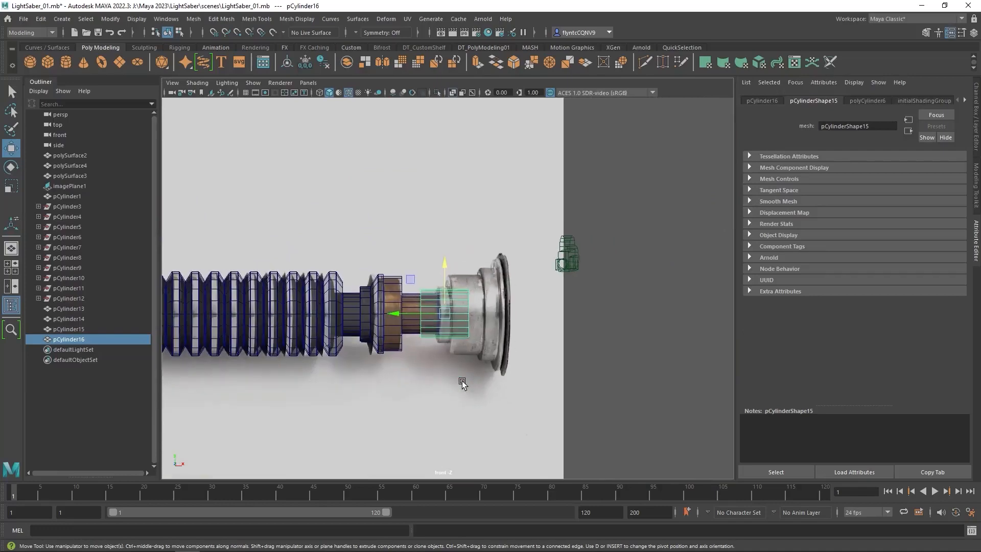
scroll(462, 381, "up", 6)
right_click_drag(473, 259, 474, 290)
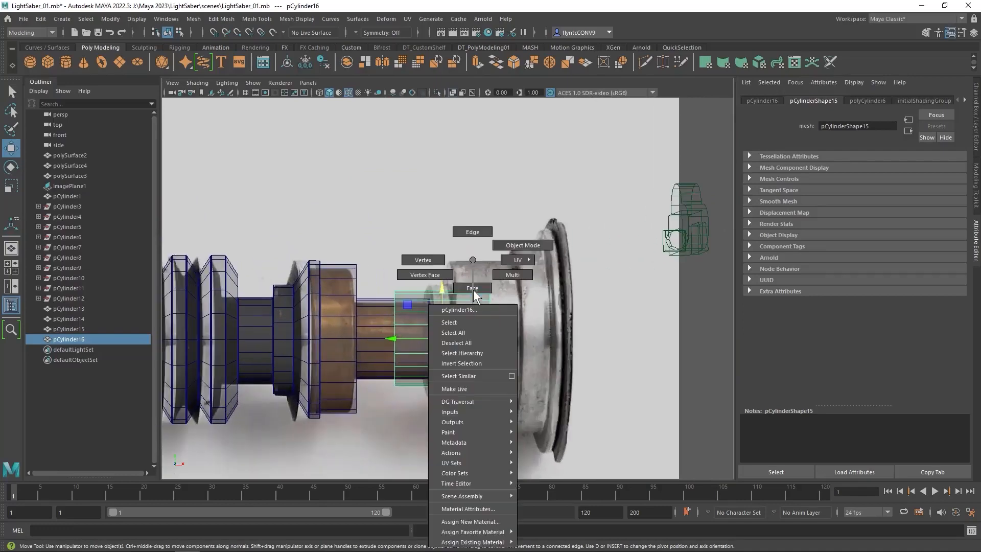
right_click_drag(473, 233, 424, 260)
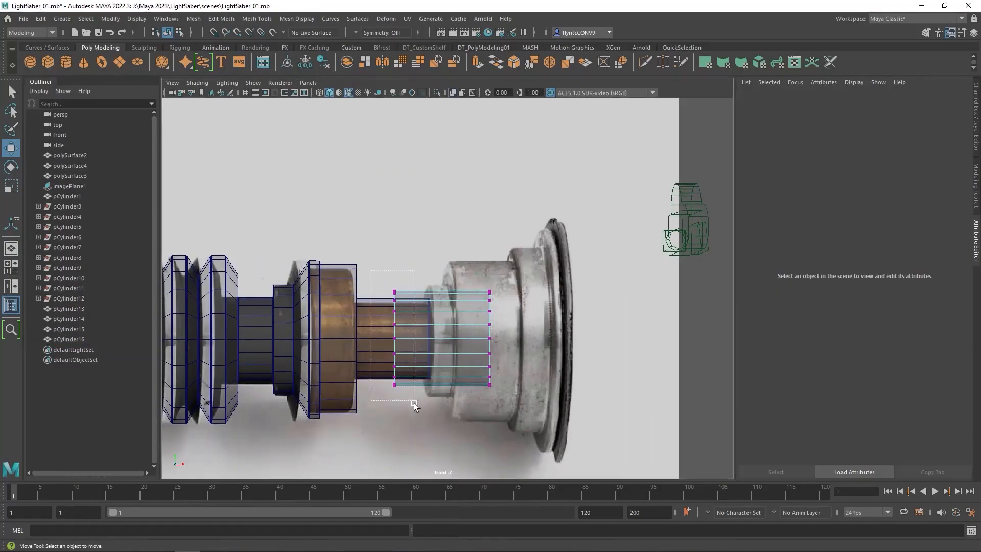
left_click_drag(363, 346, 385, 342)
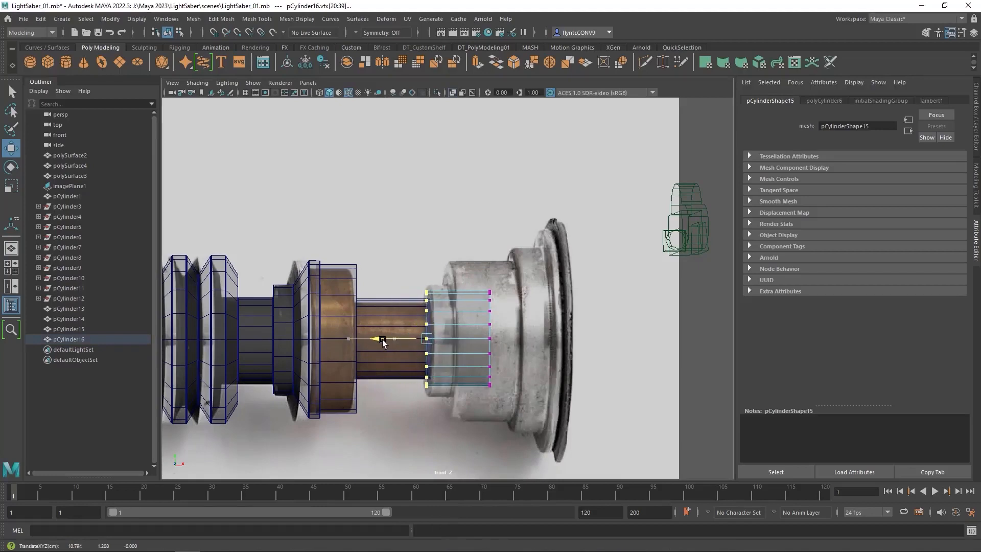
left_click_drag(503, 265, 481, 391)
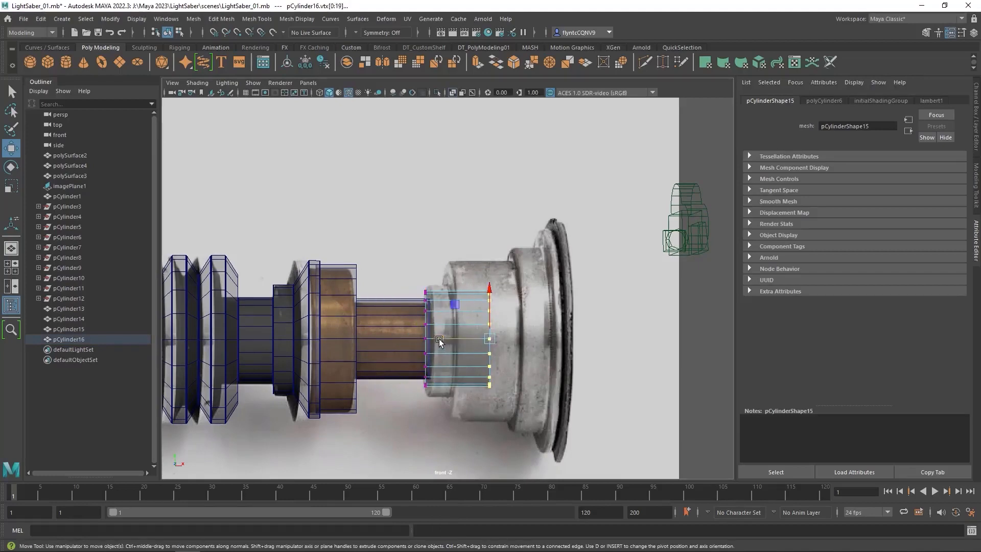
left_click_drag(440, 342, 405, 341)
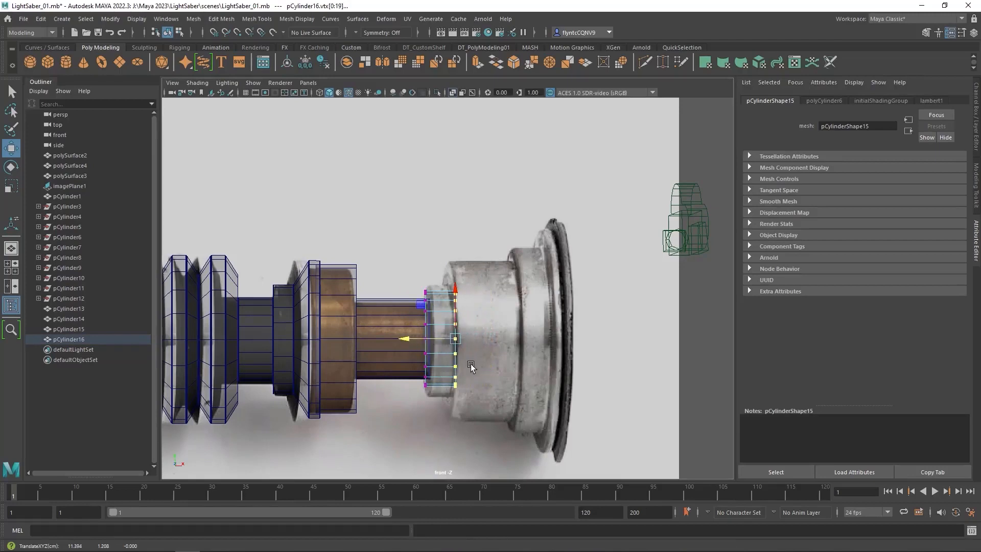
Scale all the collar cylinder's vertices up to the reference height, and realign its inner end with the end of the brass shaft
key("r")
left_click_drag(390, 237, 489, 428)
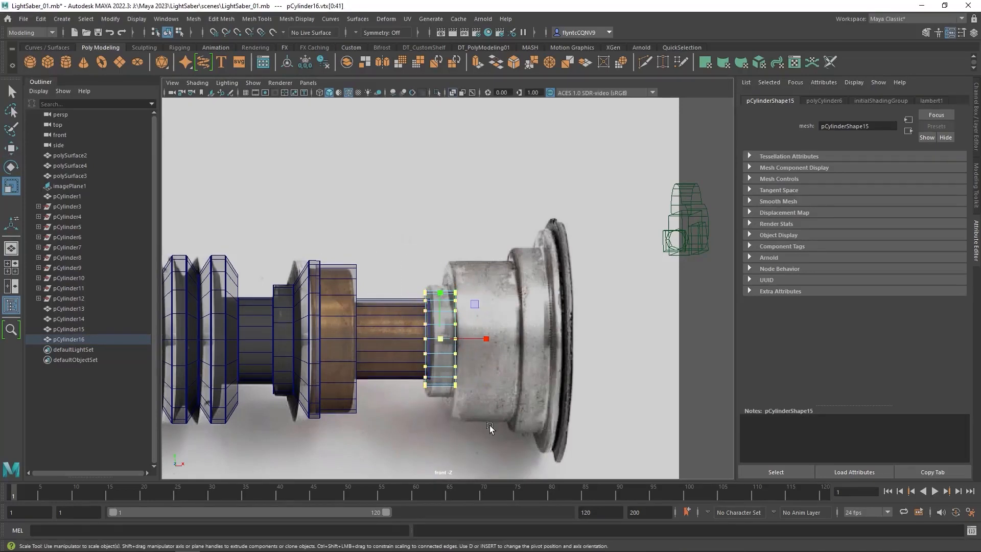
left_click_drag(447, 344, 452, 332)
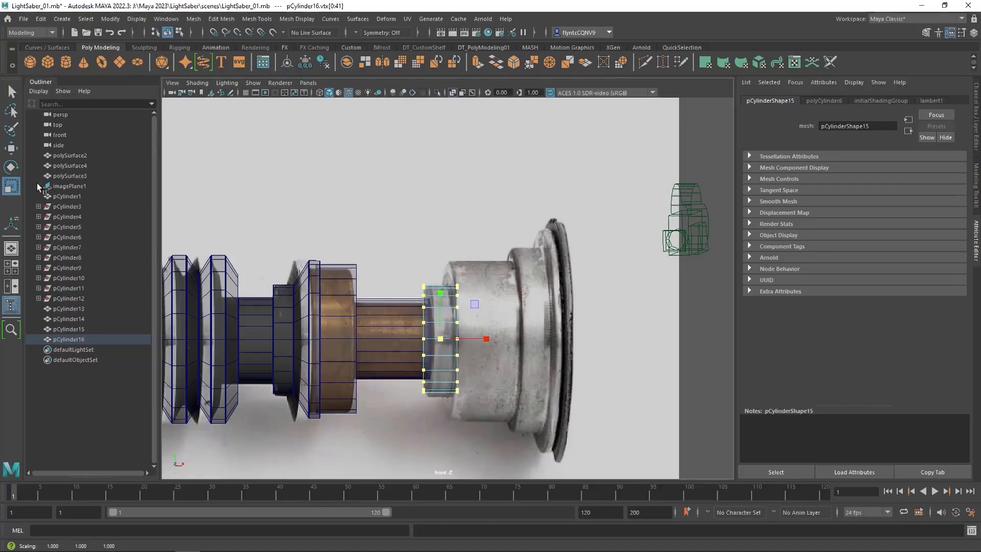
key("w")
left_click_drag(388, 282, 432, 402)
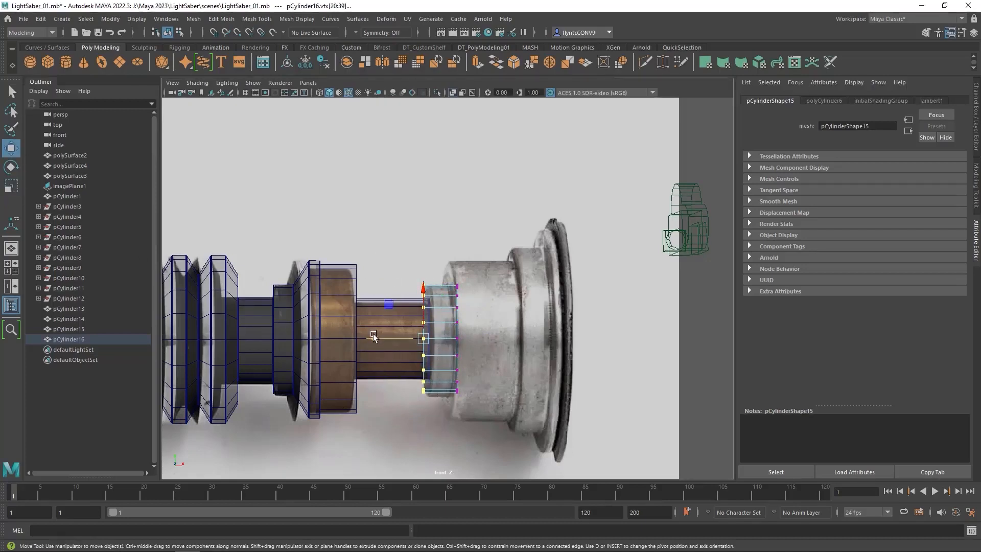
left_click_drag(374, 337, 378, 338)
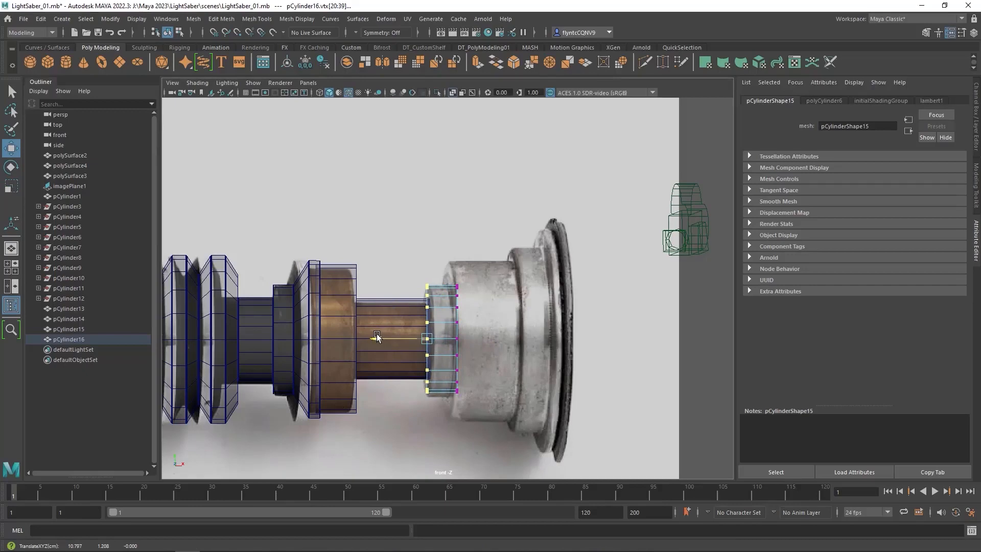
Delete all the cap faces on the outer end of the silver collar cylinder, leaving that end open
key("space")
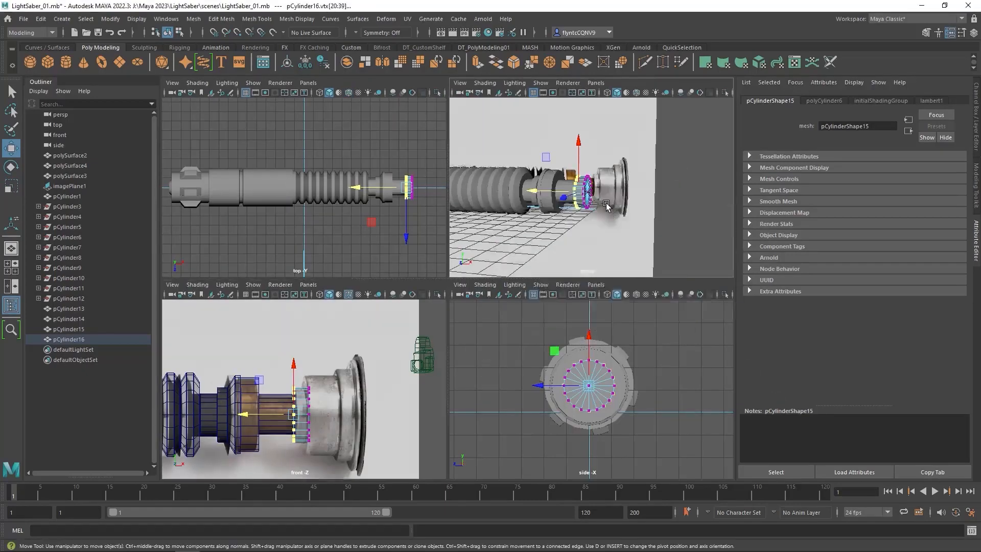
key("space")
scroll(445, 312, "up", 6)
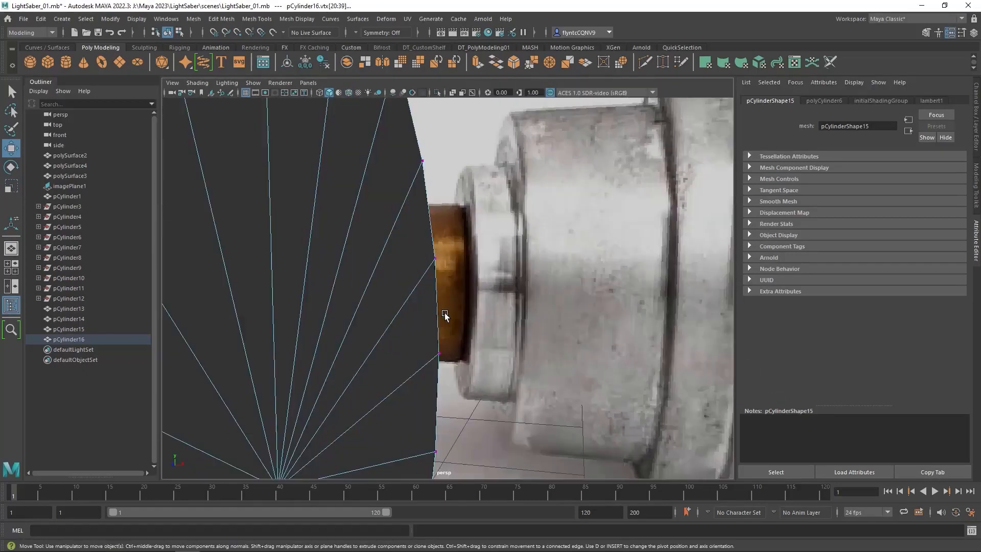
scroll(444, 313, "down", 2)
mouse_move(459, 324)
left_mouse_down("alt")
mouse_move(443, 323)
mouse_move(452, 322)
left_mouse_up("alt")
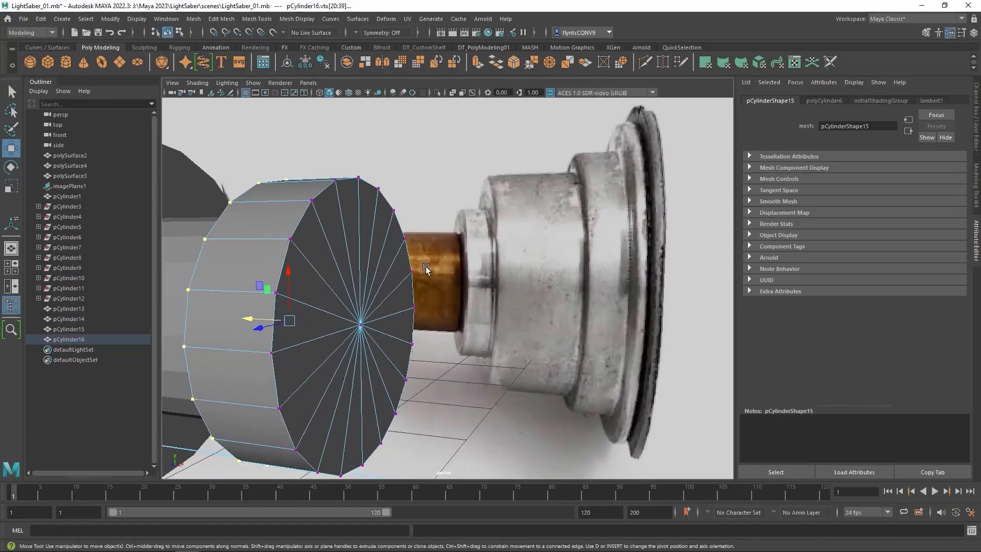
right_click_drag(427, 260, 426, 289)
left_click(339, 215)
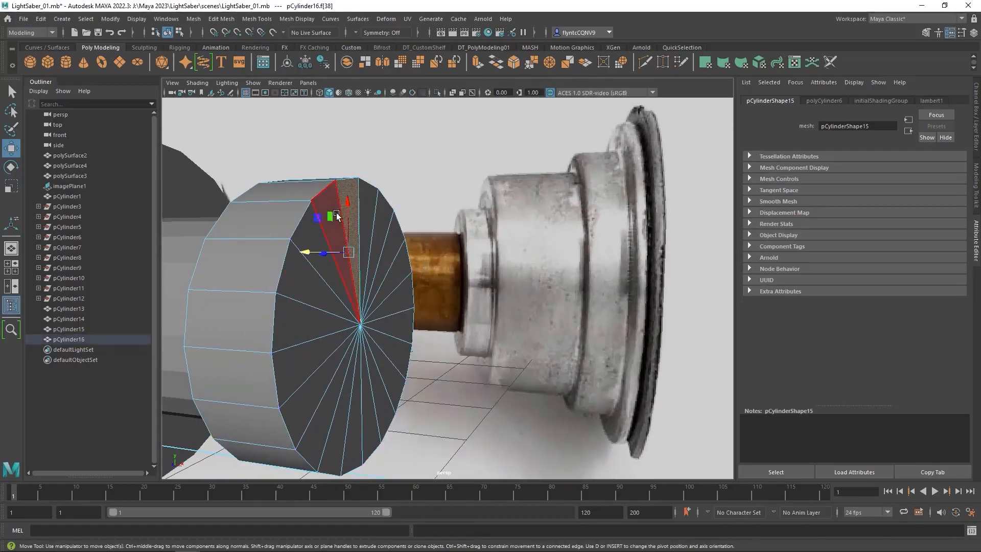
key("q")
left_click(369, 203, "shift")
left_click(392, 239, "shift")
left_click(400, 264, "shift")
left_click(405, 291, "shift")
left_click(400, 325, "shift")
left_click(392, 351, "shift")
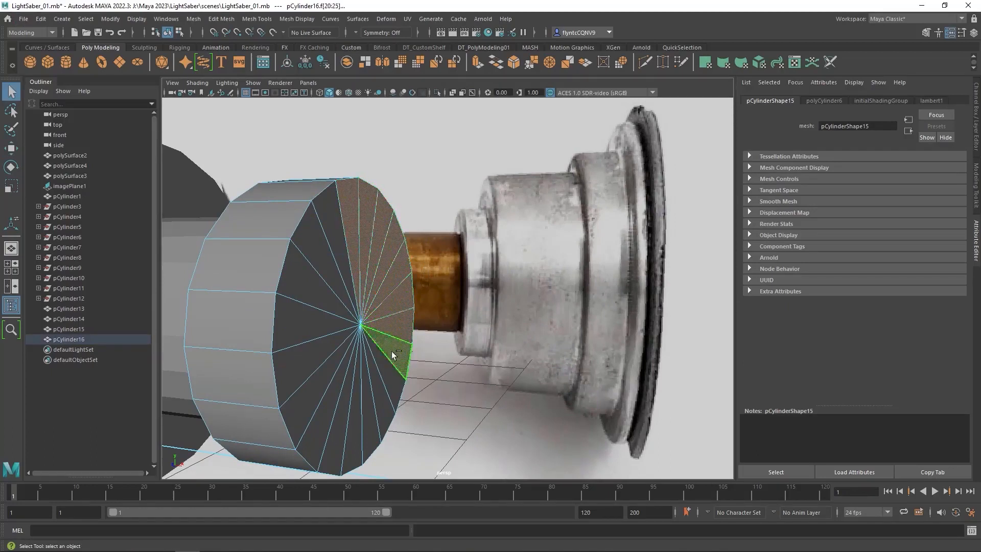
left_click(386, 374, "shift")
left_click(378, 391, "shift")
left_click(365, 415, "shift")
left_click(351, 429, "shift")
left_click(333, 433, "shift")
left_click(318, 425, "shift")
left_click(304, 414, "shift")
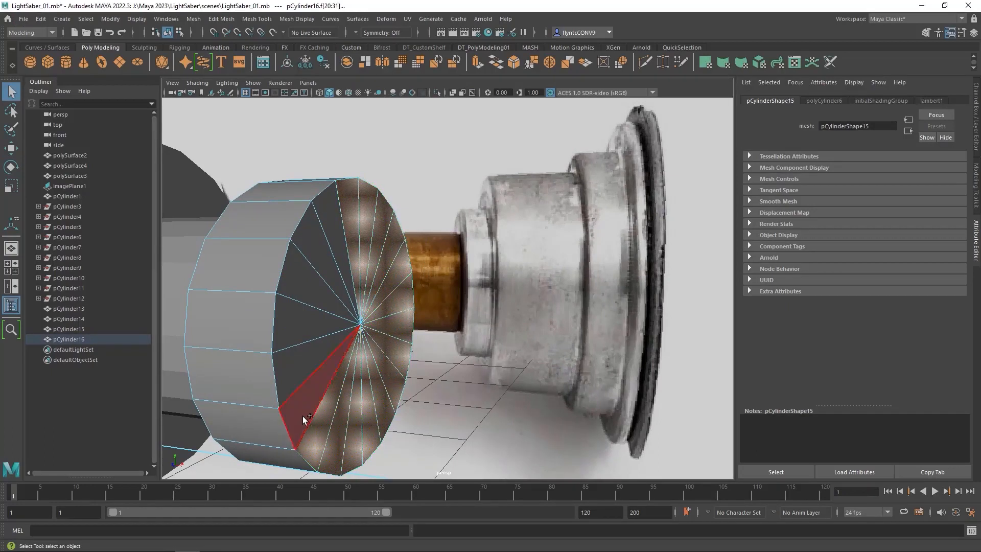
left_click(295, 371, "shift")
left_click(292, 332, "shift")
left_click(294, 299, "shift")
left_click(307, 266, "shift")
key("Delete")
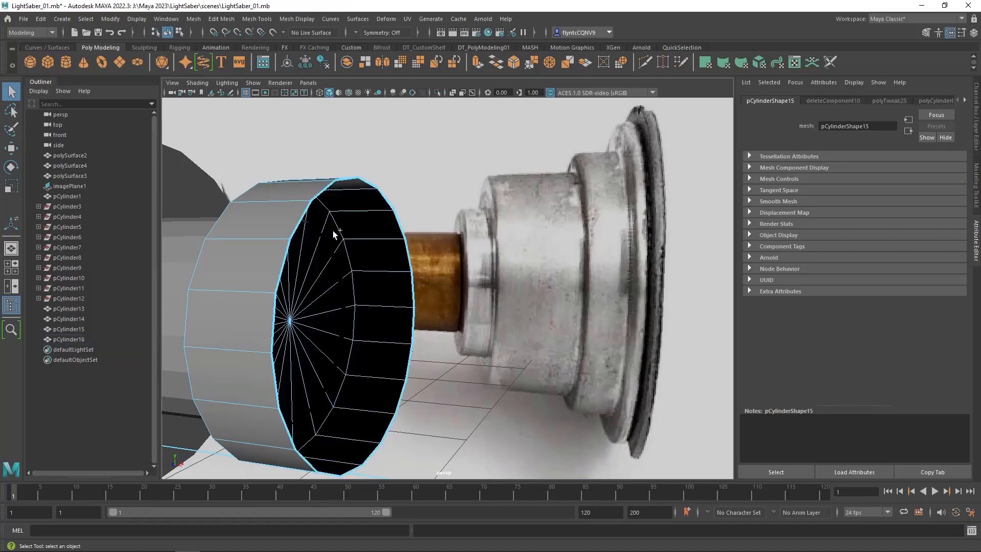
Extrude the open end's border edge loop outward in the front view to match the height of the adjoining wide silver section
right_click_drag(355, 208, 358, 183)
double_click(321, 193)
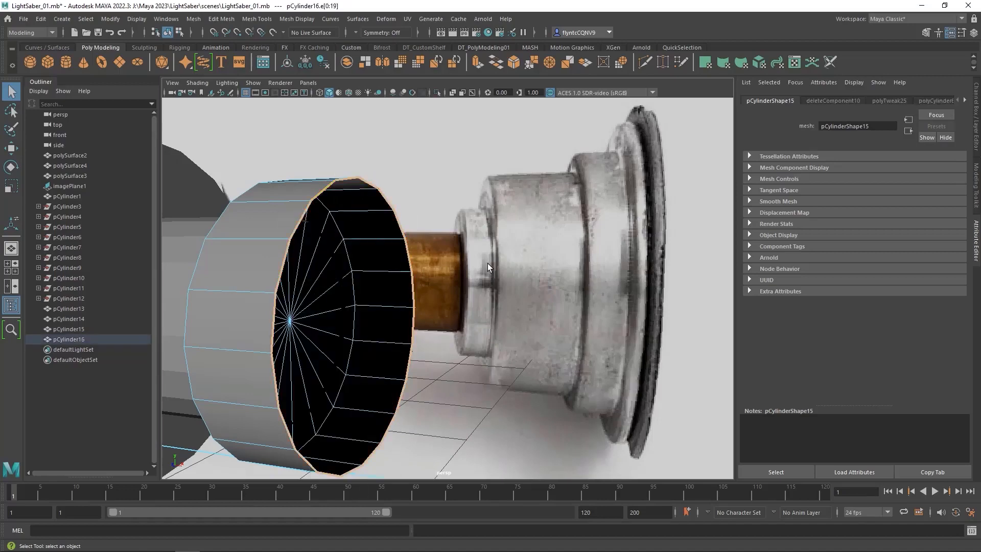
key("space")
key("space")
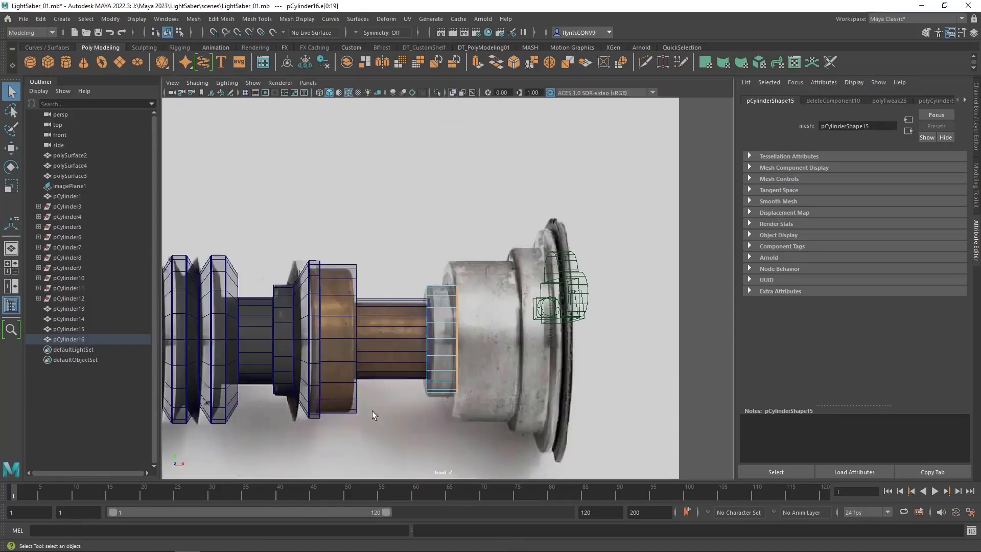
scroll(445, 372, "down", 4)
scroll(459, 371, "up", 4)
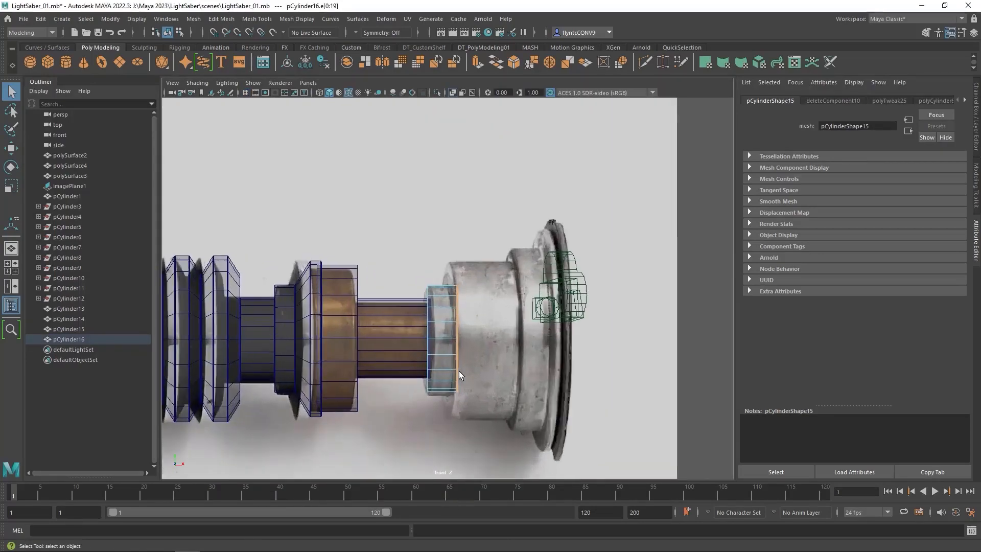
scroll(459, 371, "up", 2)
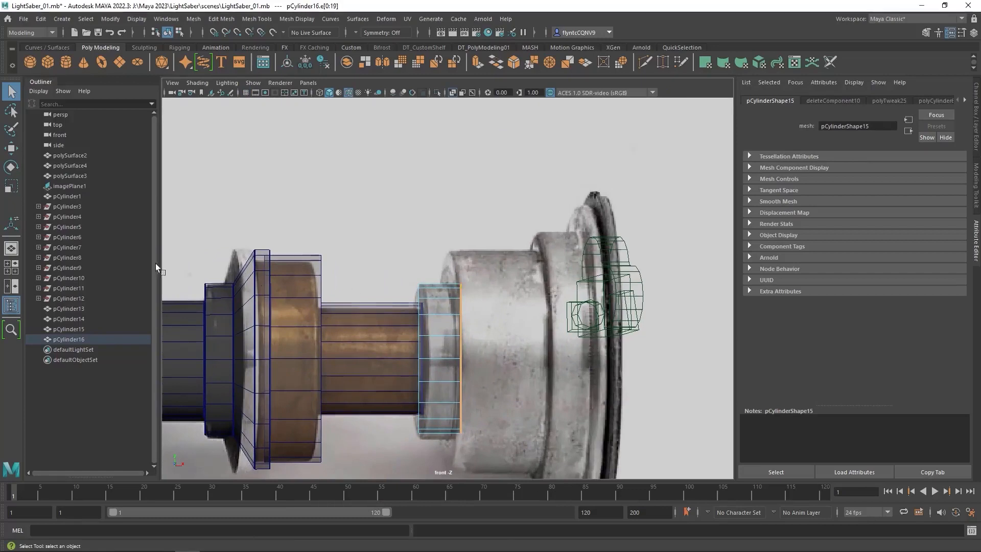
key("r")
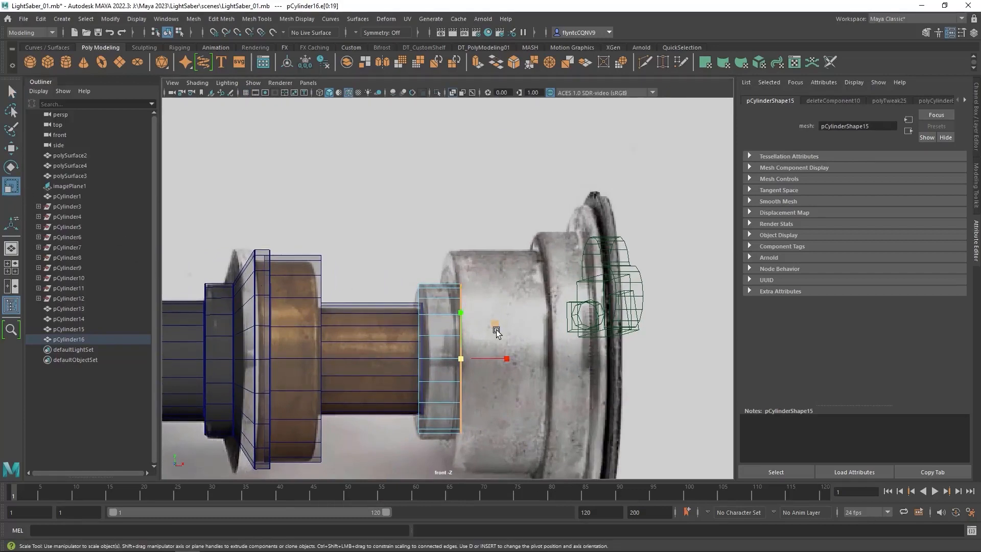
left_click_drag(459, 362, 509, 340, "shift")
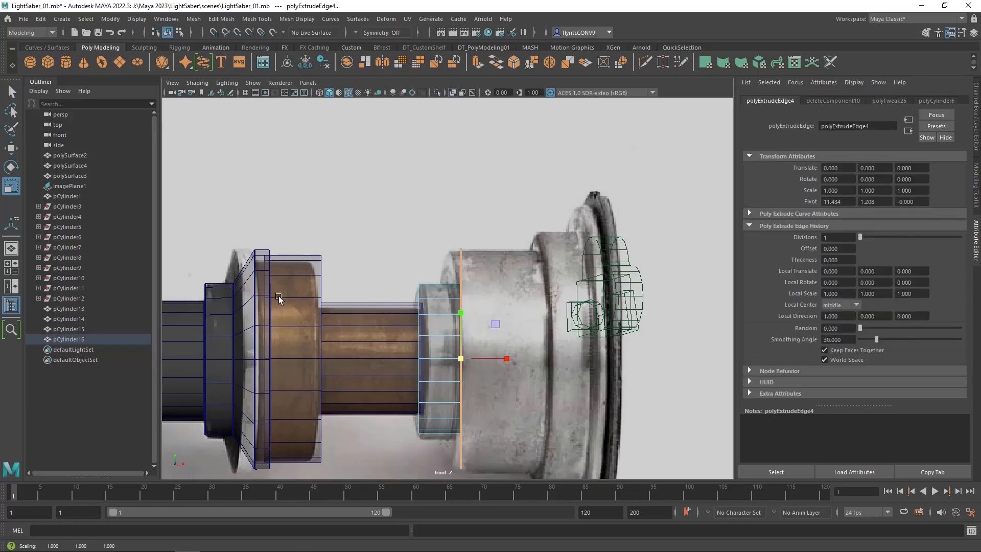
Extrude the border edges along the wide silver section to its outer end, and extrude them outward to the next ring's height
left_click(11, 148)
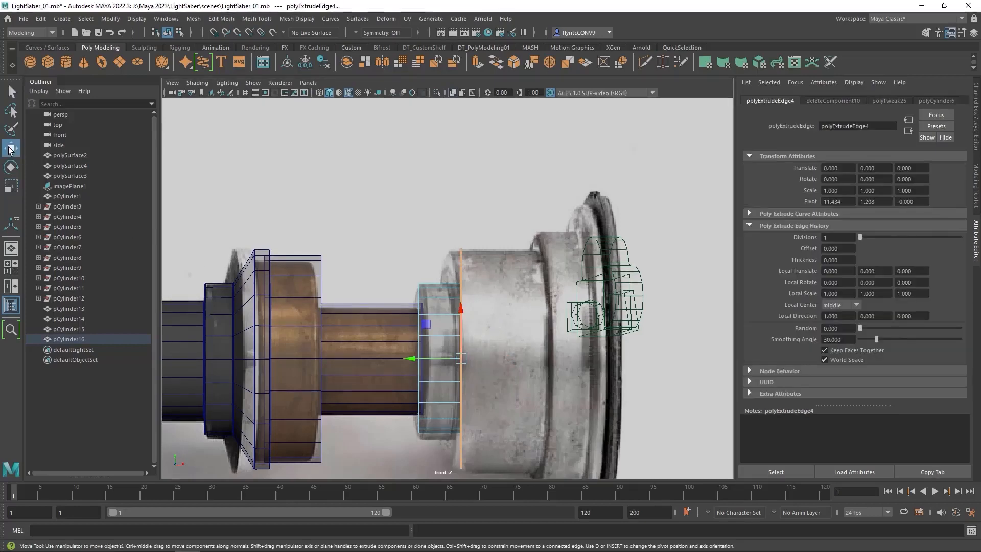
left_click_drag(413, 362, 491, 368)
left_click(8, 188)
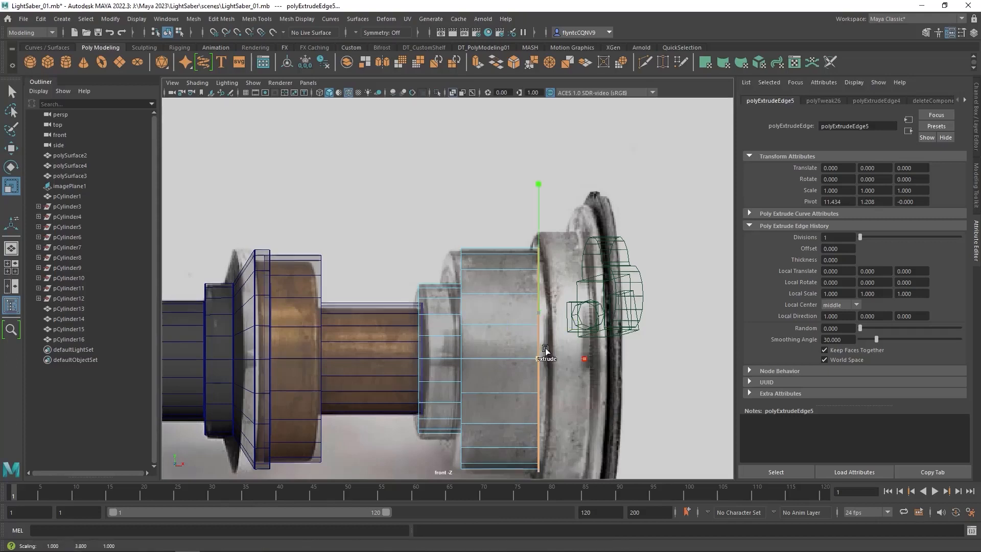
scroll(571, 367, "down", 4)
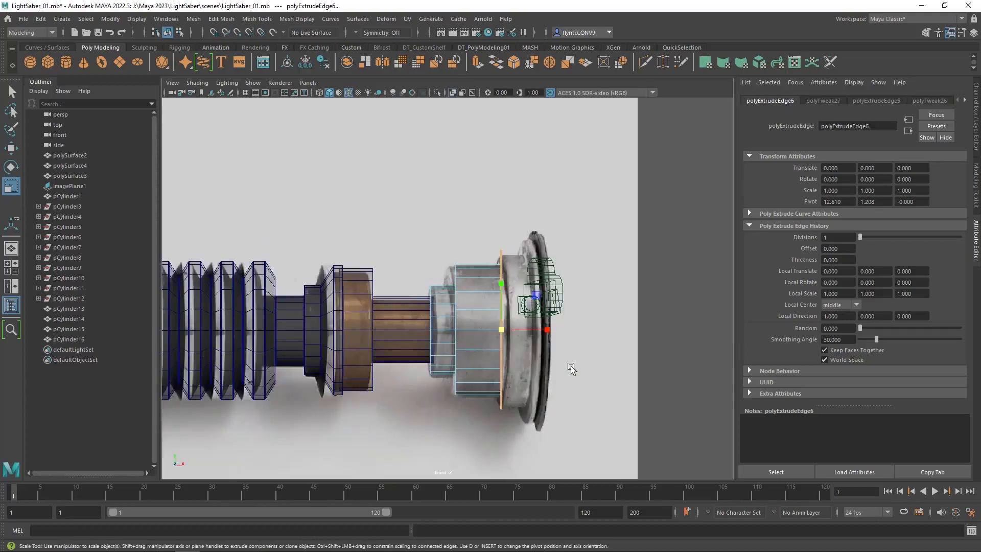
Extrude the border edges across the second silver ring's width, and extrude them outward to the height of the thin silver flange
left_click(11, 149)
middle_click_drag(452, 331, 478, 331, "shift")
key("r")
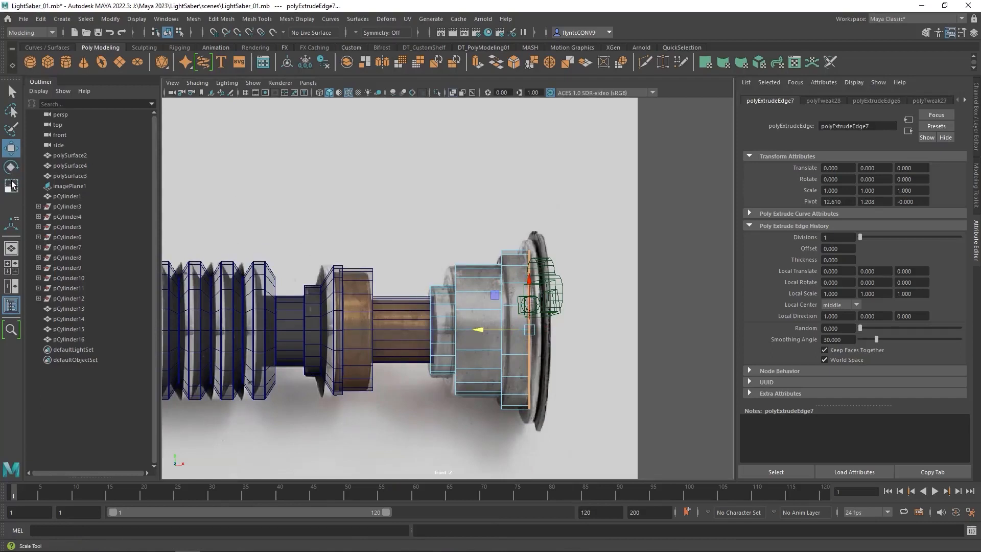
left_click_drag(534, 323, 546, 317)
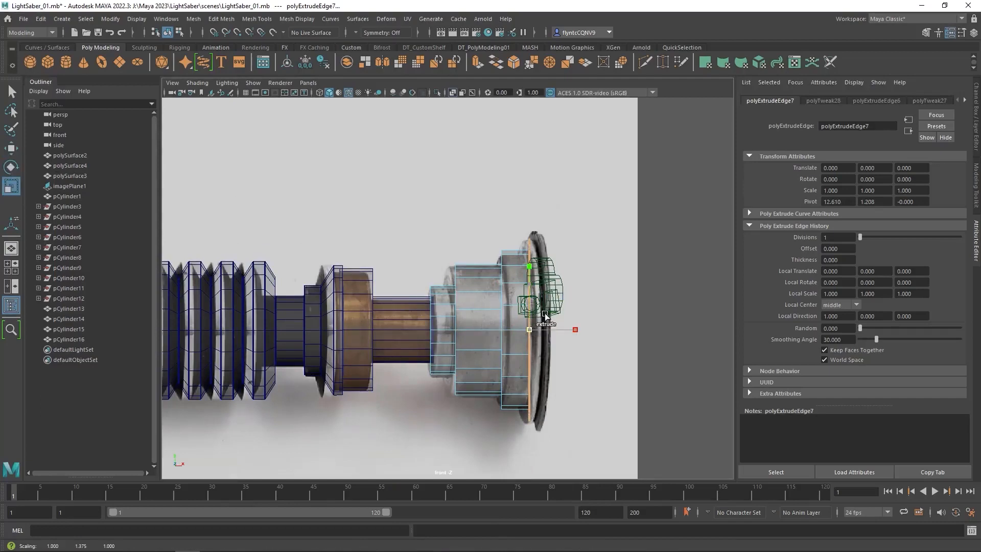
Extrude the border edges across the thin flange to the dark outer rim, and extrude them outward to the rim's full height
left_click(11, 148)
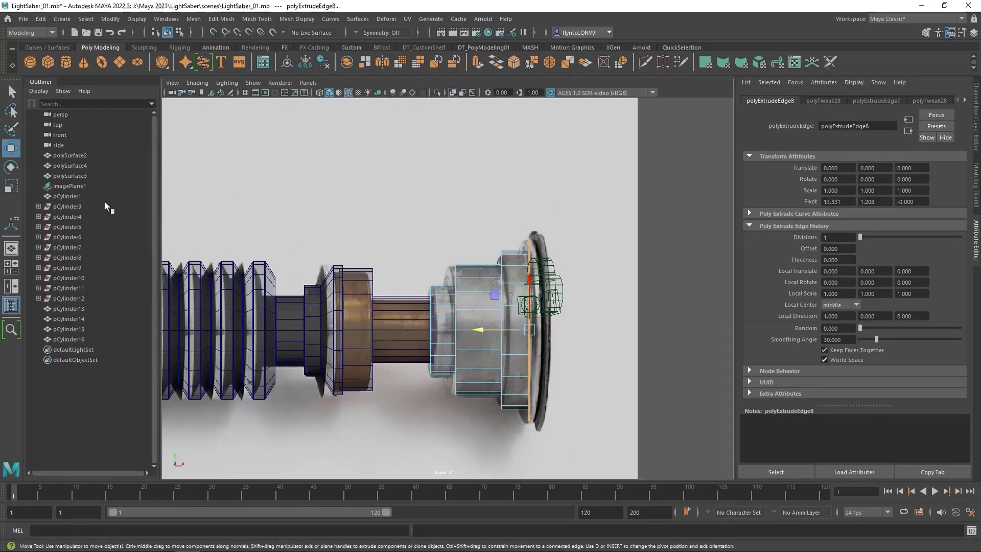
left_click_drag(478, 332, 489, 333, "shift")
left_click(489, 332, "shift")
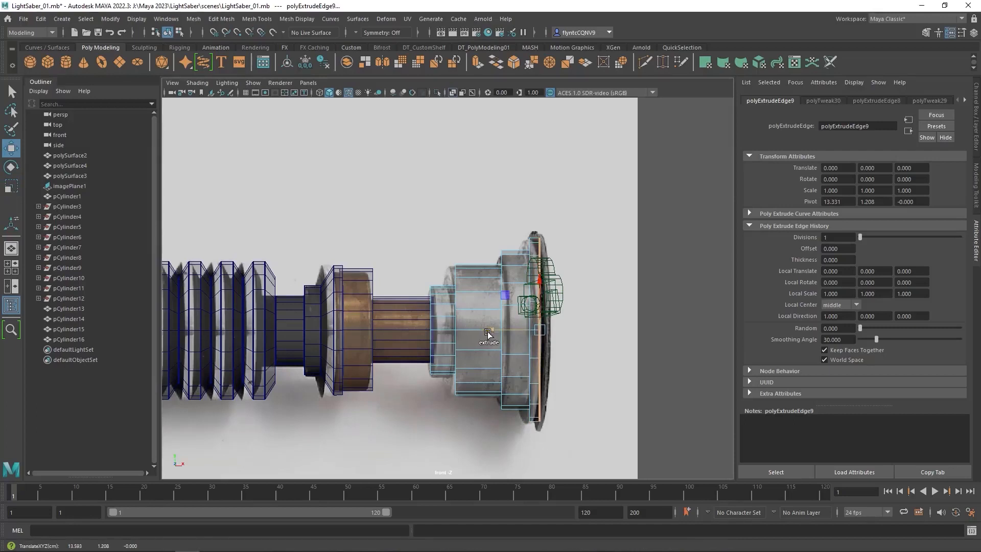
left_click(11, 185)
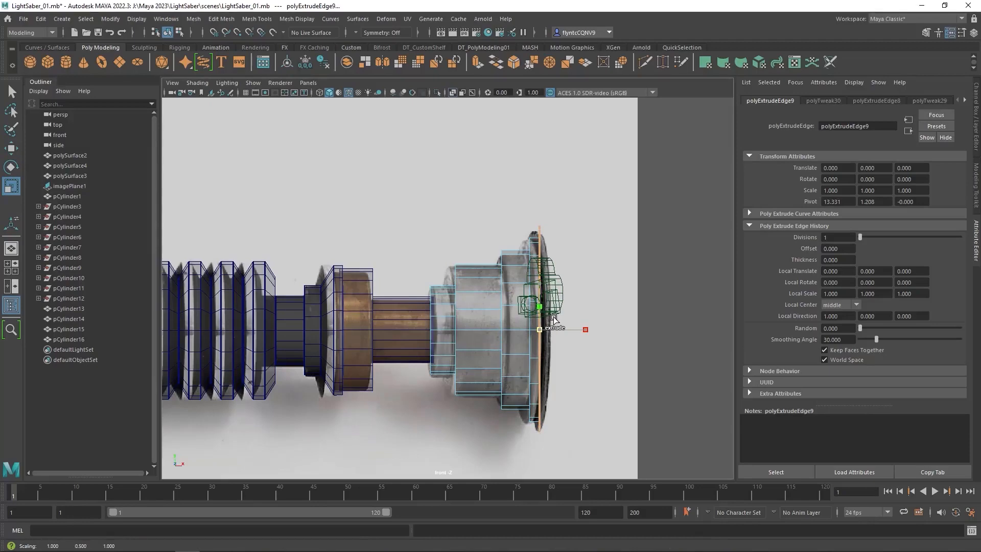
Extrude the border edges across the outer rim's thickness, and extrude them inward in the perspective view to form the pommel's flat end face
left_click(11, 148)
left_click_drag(491, 330, 505, 331, "shift")
key("space")
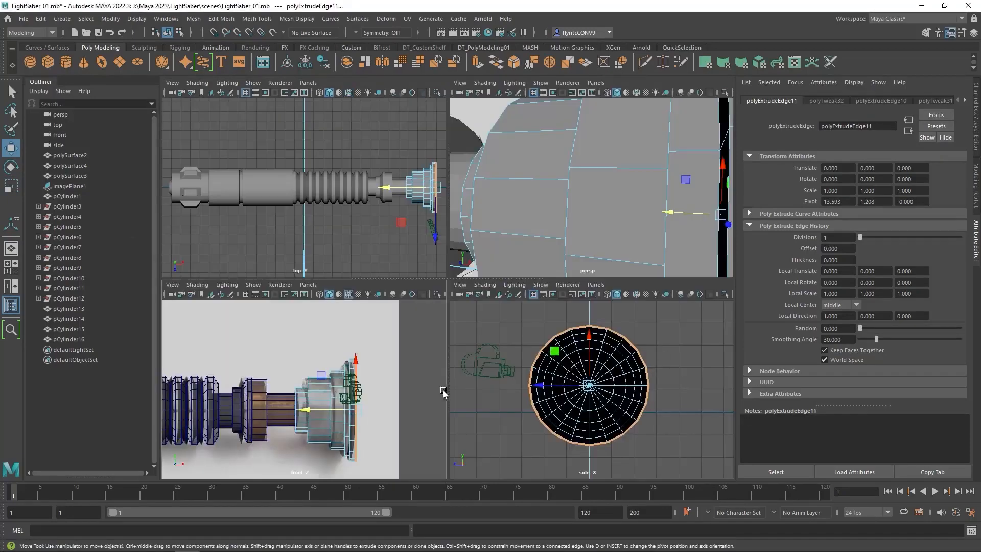
key("space")
key("space")
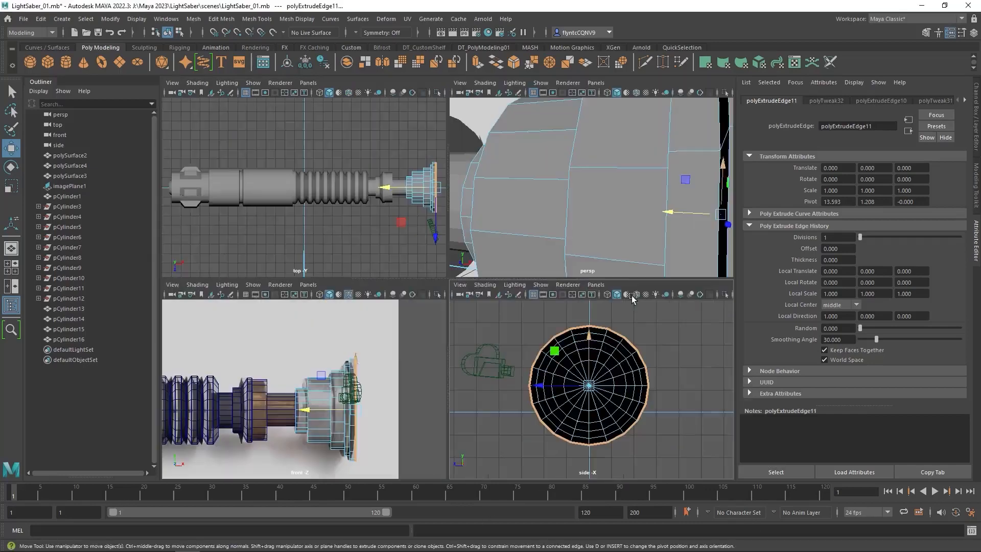
key("space")
scroll(579, 335, "up", 3)
scroll(578, 336, "down", 6)
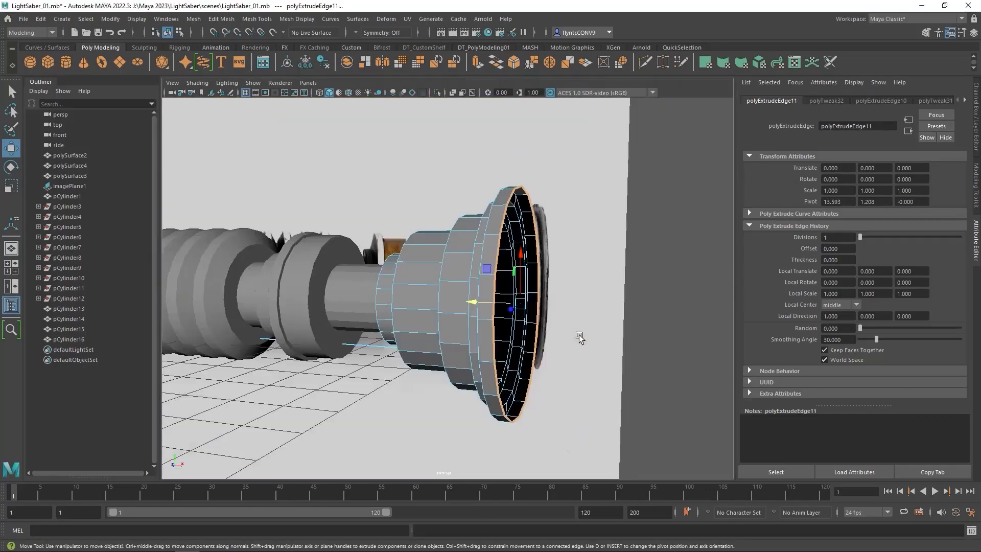
left_click_drag(567, 332, 379, 311, "alt")
left_click(11, 187)
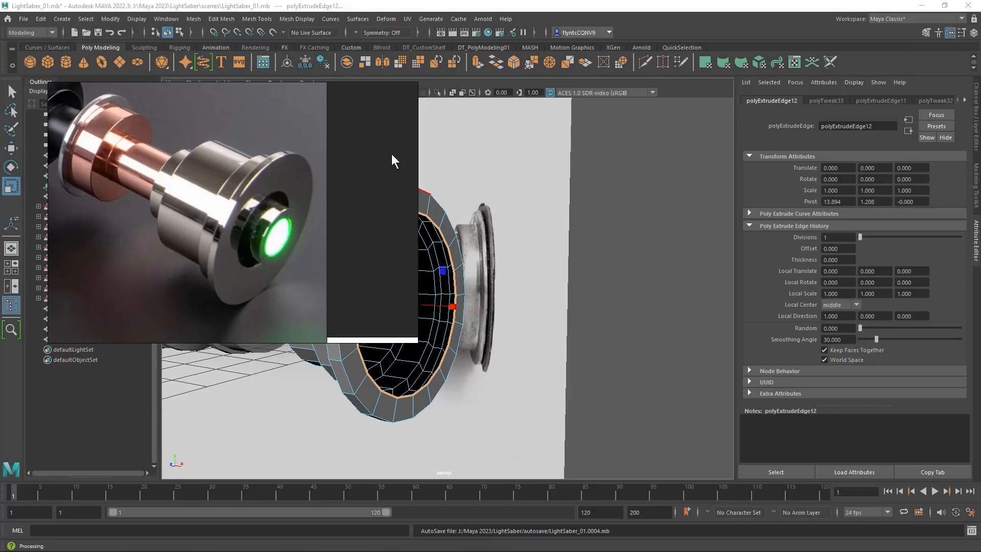
Reselect the end face's inner border edge loop and scale it down slightly to widen the flat ring
left_click(504, 135)
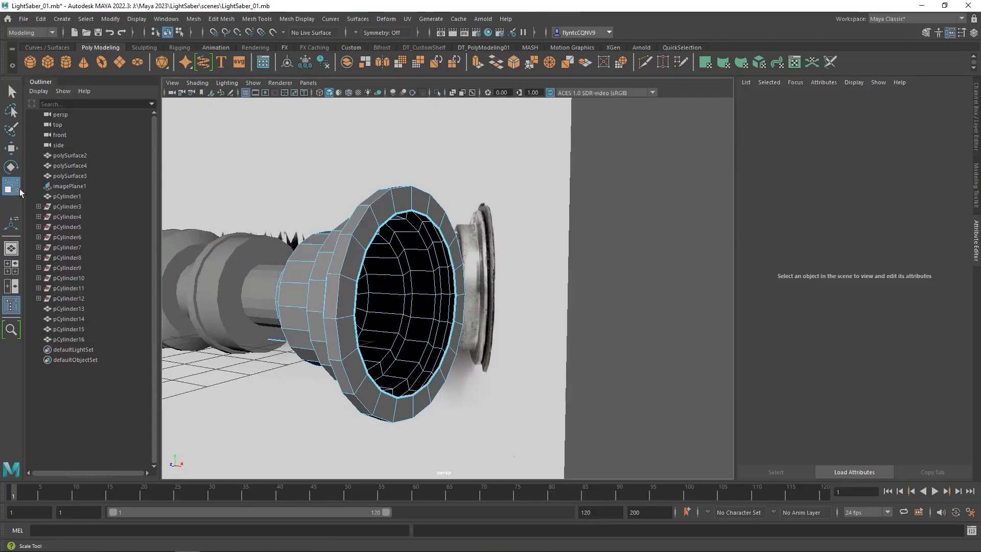
double_click(404, 214)
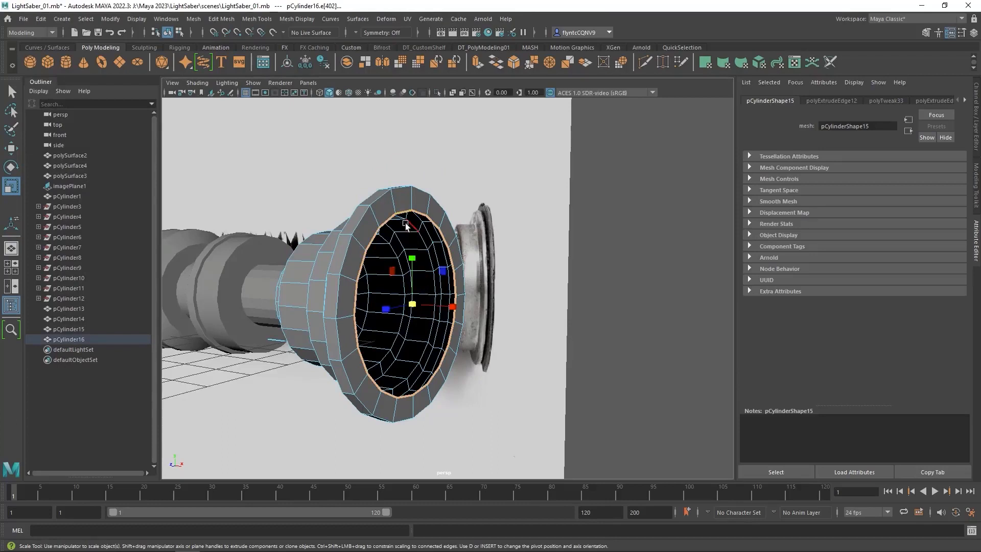
left_click_drag(412, 303, 401, 307)
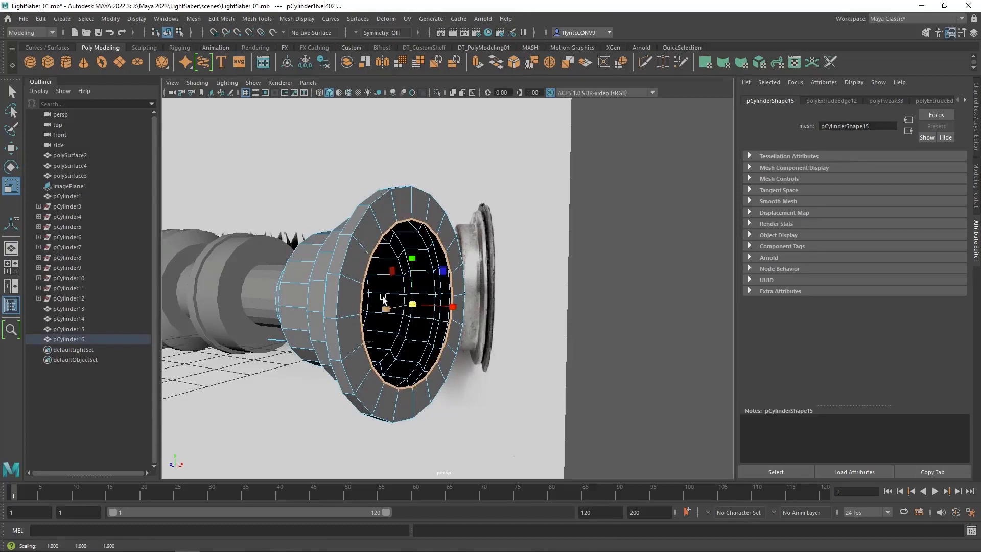
Extrude the inner border a short way into the pommel, and extrude it inward to form a recessed ring around a smaller hole
left_click(9, 149)
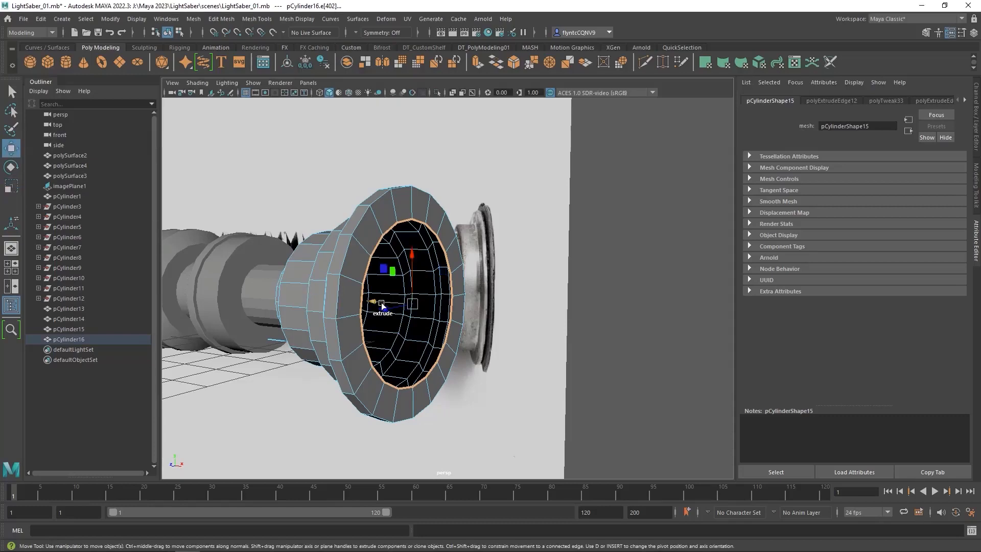
left_click_drag(377, 302, 362, 302, "shift")
key("r")
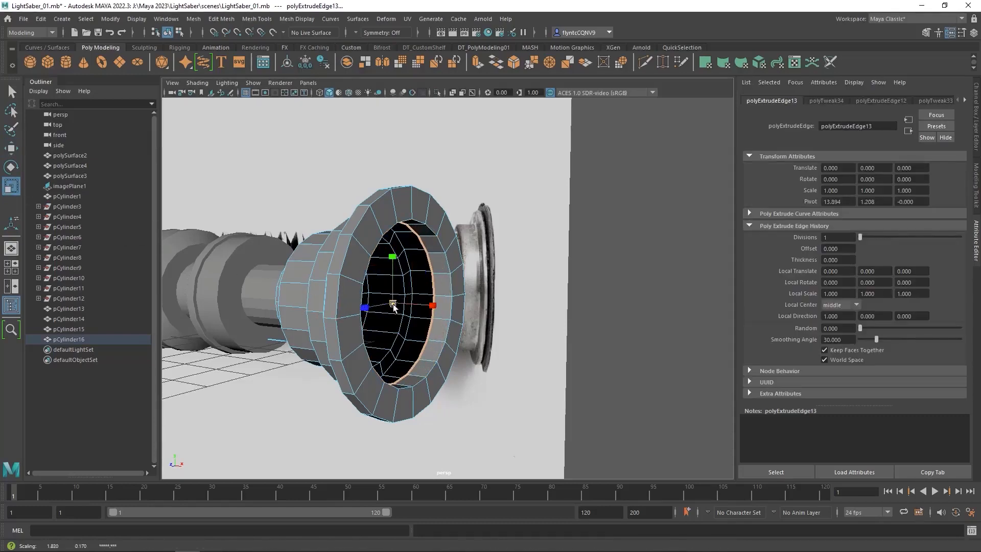
left_click_drag(385, 307, 350, 324)
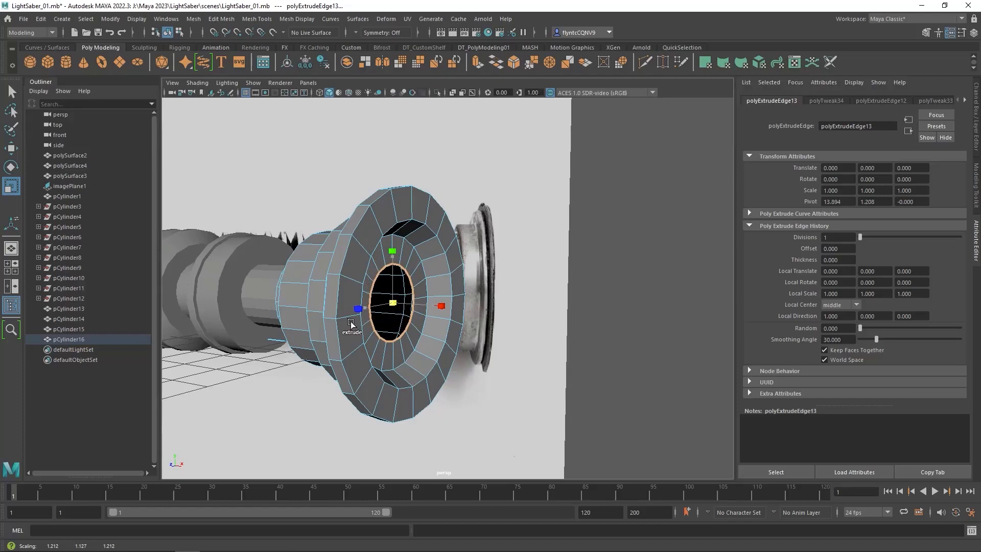
Extrude the small central hole's border edges deep into the pommel to form an inner tube, and check its shape from several angles
key("w")
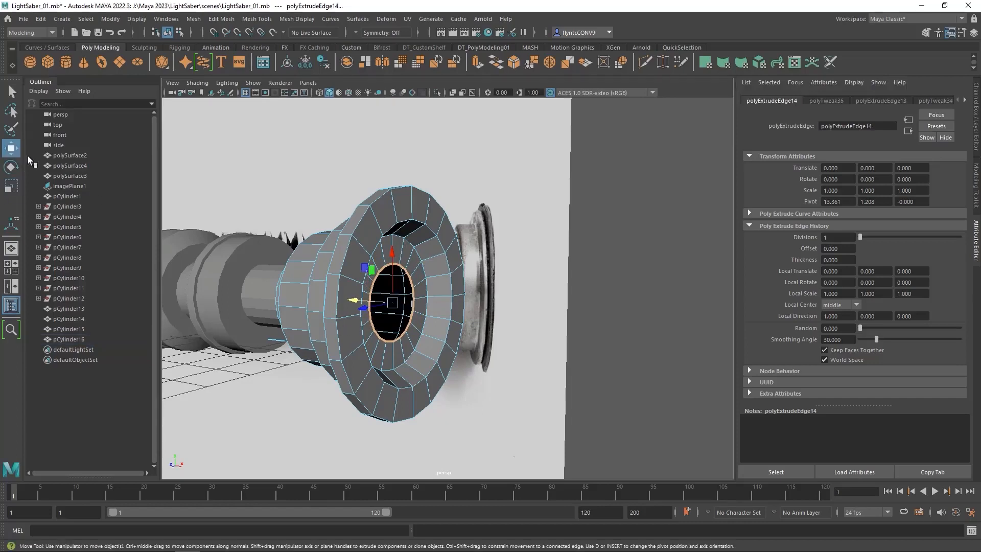
left_click_drag(358, 302, 486, 311)
key("ctrl+e")
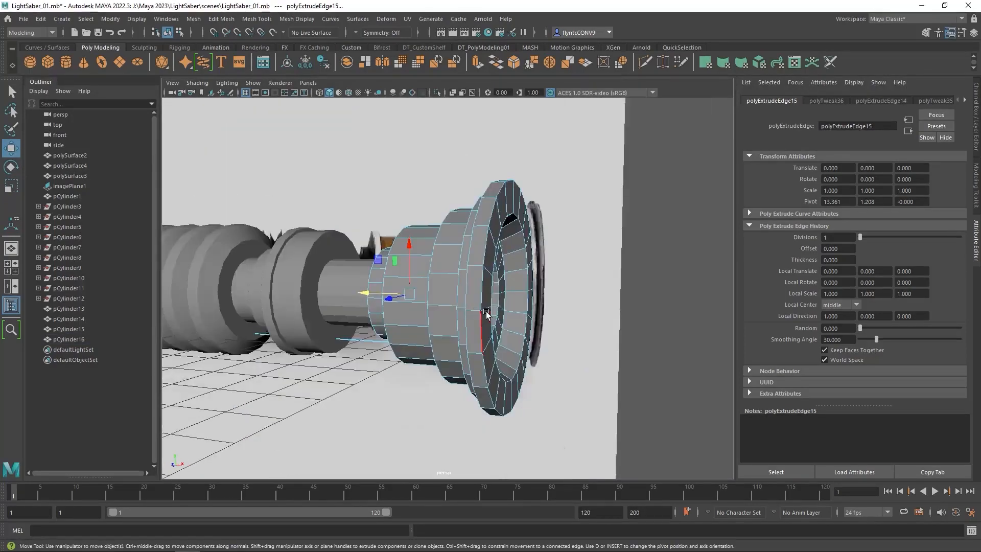
right_click_drag(486, 312, 369, 299, "alt")
left_click_drag(359, 296, 448, 309, "alt")
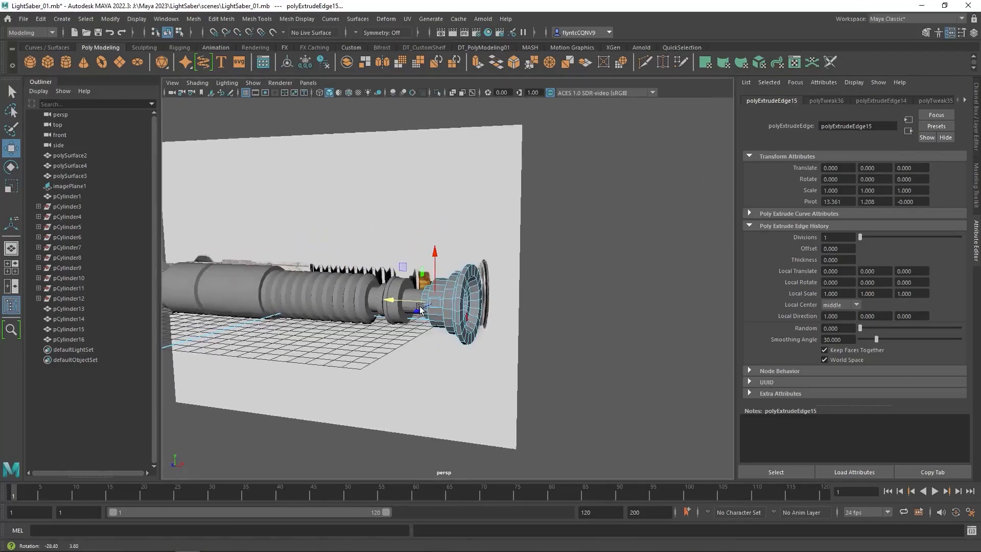
right_click_drag(448, 309, 469, 311, "alt")
left_click_drag(469, 311, 444, 320, "alt")
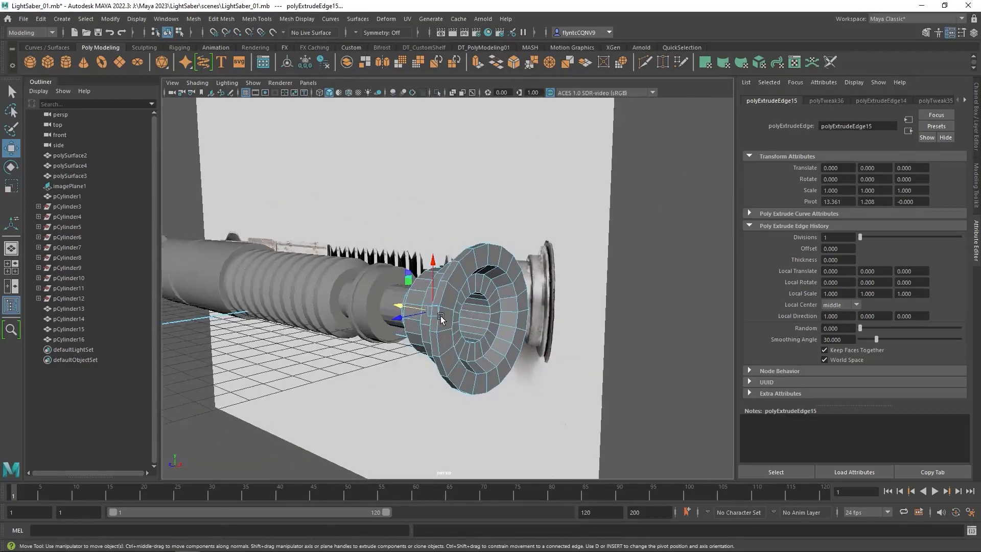
Extrude the inner tube's deep end inward, and extrude the resulting smaller border back toward the opening to form a central post
right_click_drag(443, 320, 475, 321, "alt")
left_click(11, 186)
left_click_drag(414, 307, 361, 314, "alt")
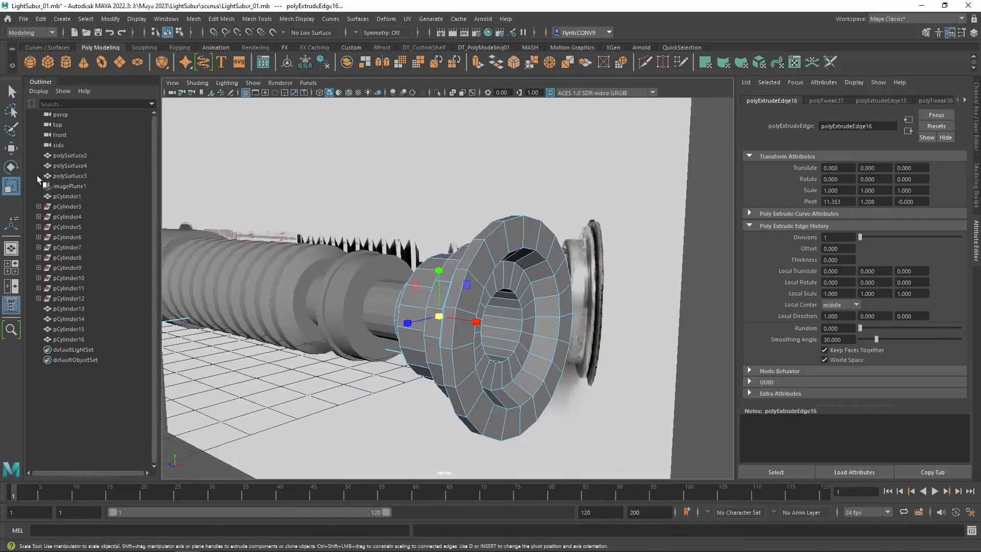
left_click(11, 148)
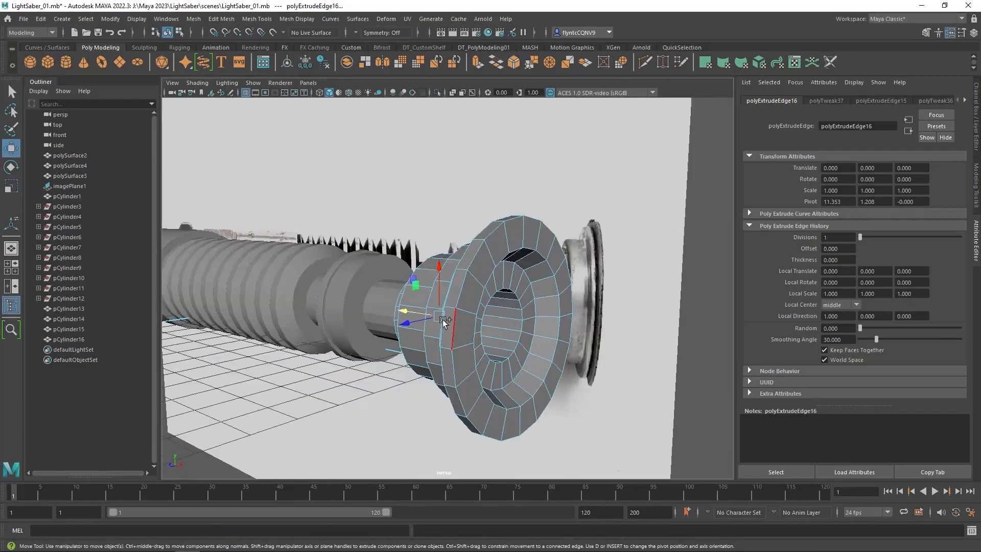
left_click_drag(409, 314, 483, 329, "shift")
left_click_drag(581, 362, 532, 344, "alt")
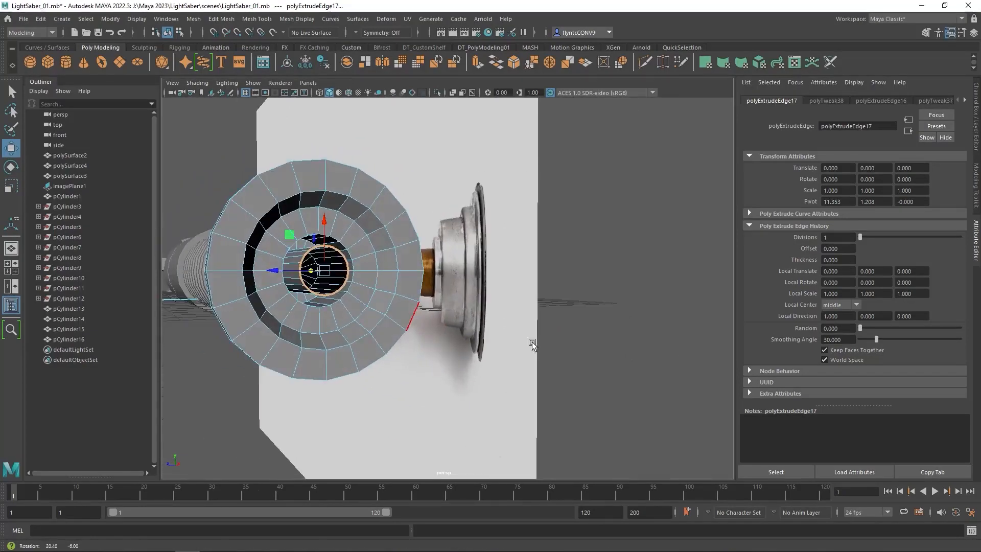
Extrude the central post's border edges inward into a narrow ring, and merge the remaining hole to its center to cap the post
scroll(333, 288, "down", 3)
scroll(335, 290, "up", 5)
left_click_drag(336, 291, 357, 308, "alt")
key("r")
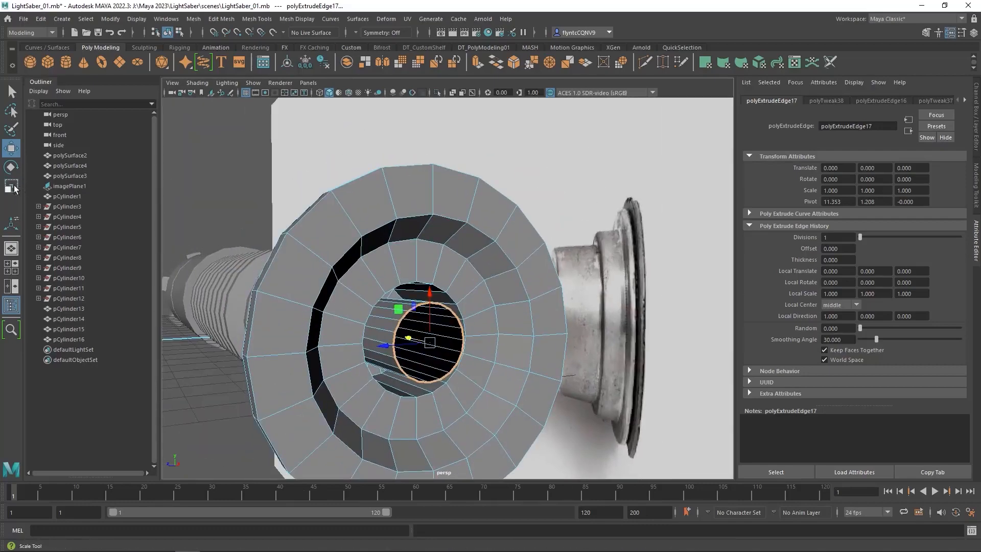
left_click_drag(430, 343, 412, 350, "shift")
scroll(447, 354, "down", 7)
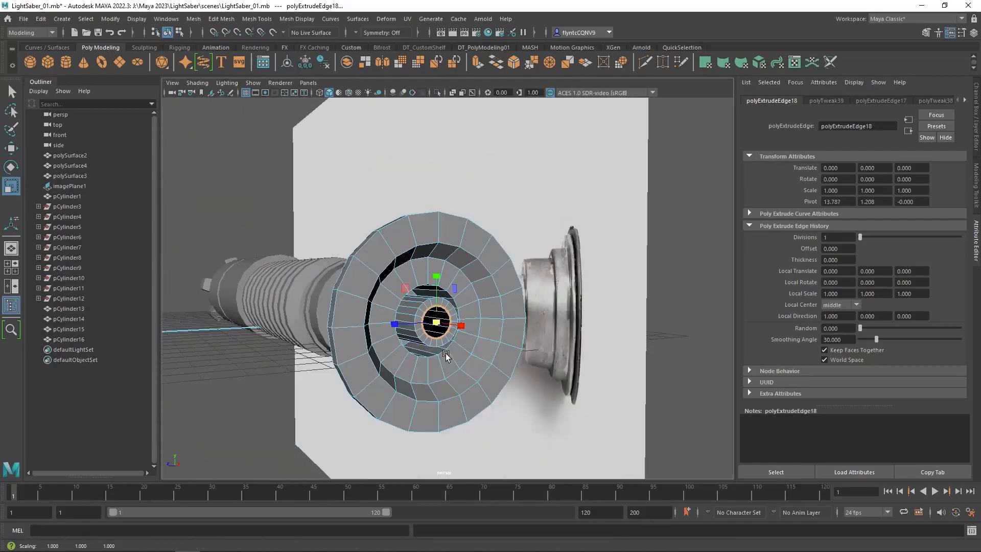
scroll(437, 350, "up", 10)
scroll(437, 350, "down", 3)
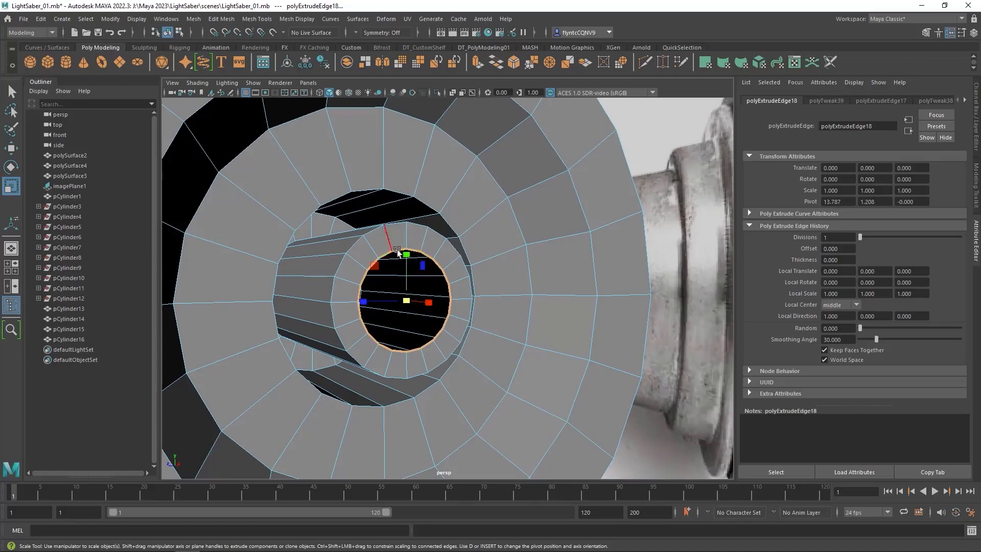
right_click_drag(409, 252, 413, 191, "shift")
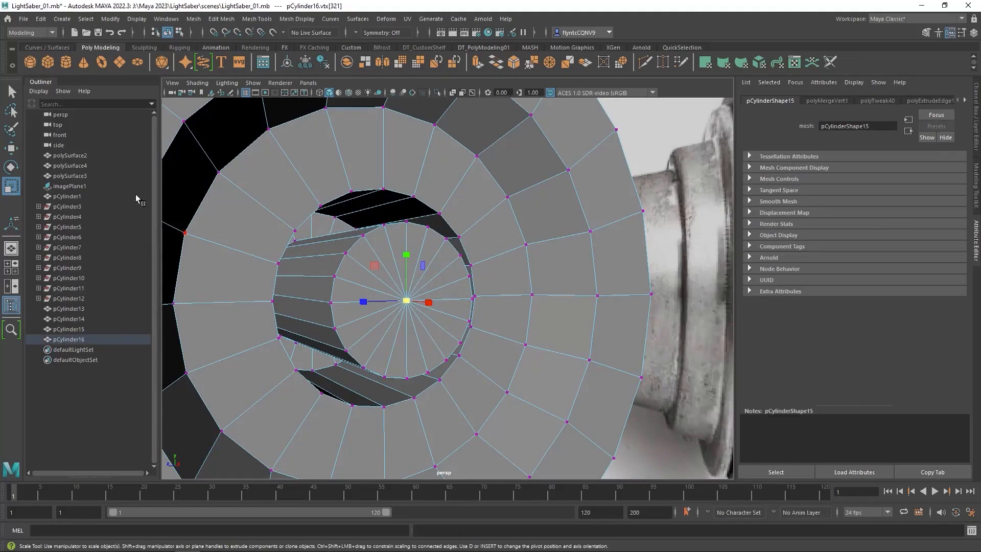
Examine the pommel's stepped exterior from the side against the reference image, and return to object mode with nothing selected
key("q")
scroll(453, 335, "up", 5)
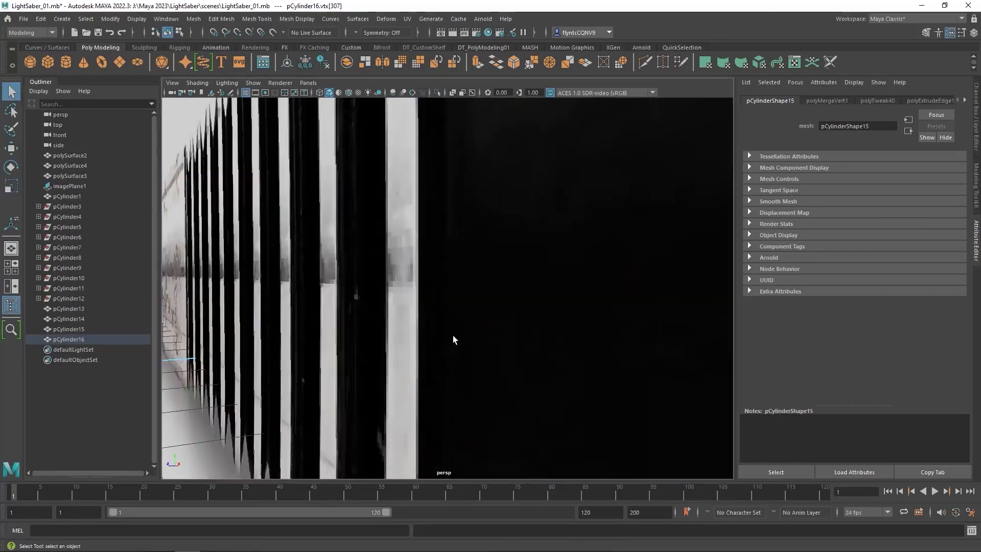
scroll(453, 337, "down", 10)
left_click_drag(453, 337, 491, 335, "alt")
scroll(603, 331, "up", 3)
left_click_drag(604, 331, 503, 321, "alt")
right_click_drag(543, 260, 540, 231)
scroll(501, 333, "down", 5)
scroll(501, 332, "up", 8)
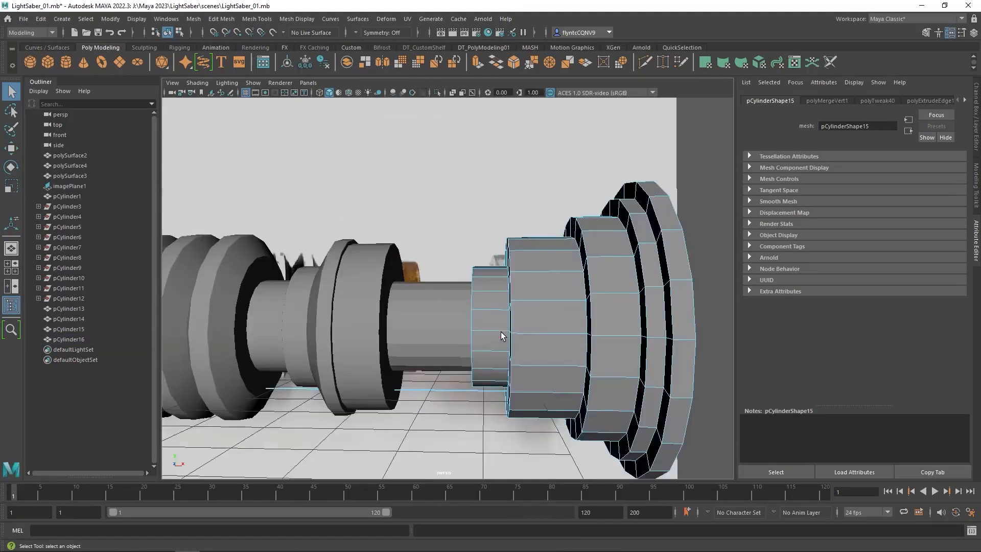
left_click_drag(501, 332, 439, 337, "alt")
scroll(440, 336, "up", 5)
mouse_move(439, 336)
left_mouse_down("alt")
mouse_move(429, 339)
mouse_move(439, 340)
left_mouse_up("alt")
scroll(555, 358, "up", 4)
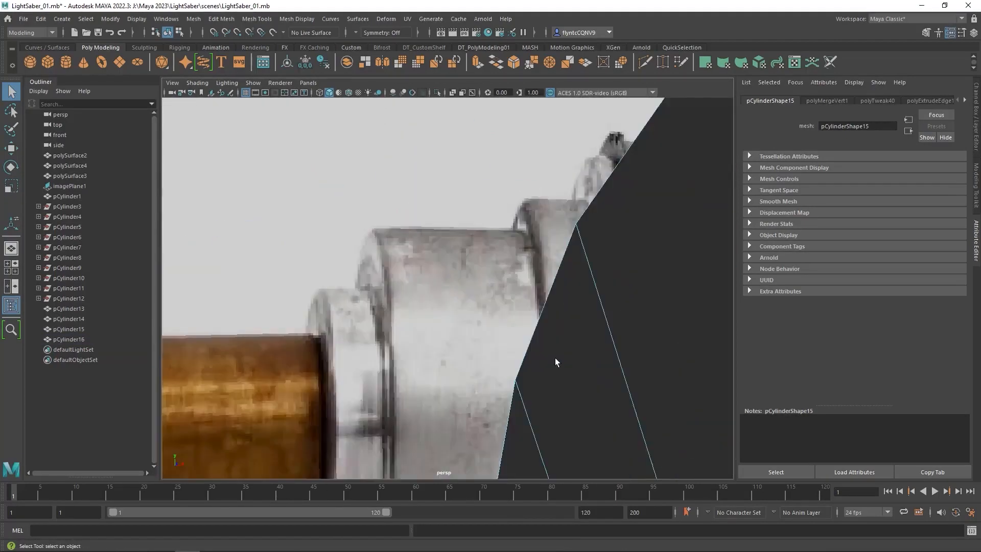
scroll(556, 358, "down", 9)
right_click_drag(640, 269, 674, 244)
left_click(649, 257)
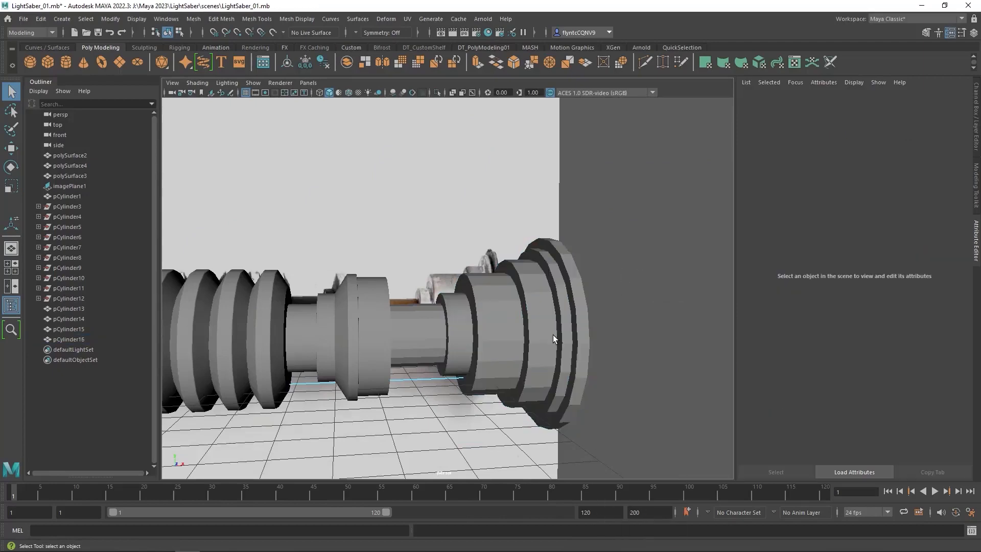
Soften the lengthwise edges around the pommel's wide cylindrical section and around the larger section beside it
scroll(553, 335, "down", 3)
scroll(553, 335, "up", 5)
middle_click_drag(553, 335, 489, 331, "alt")
right_click_drag(600, 259, 597, 211)
key("ctrl+z")
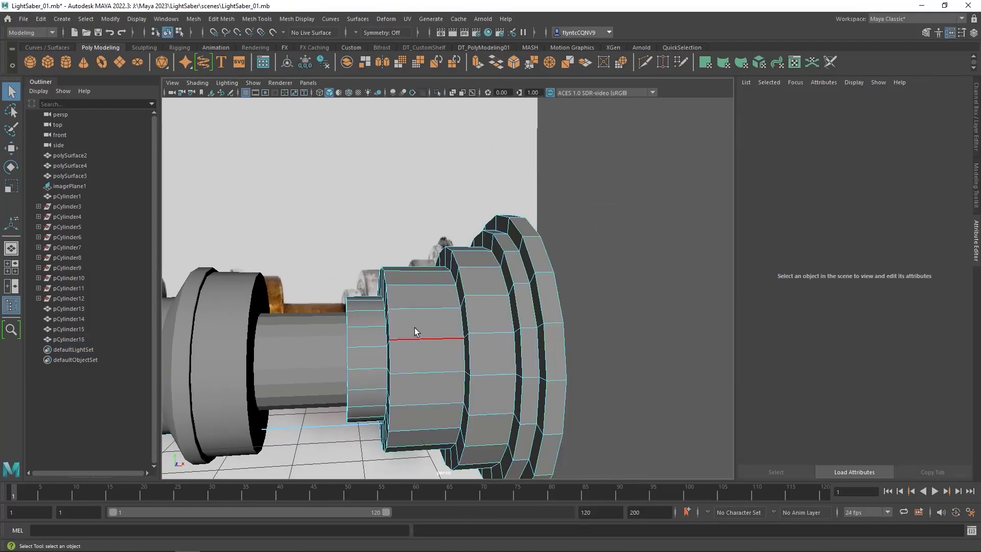
left_click(425, 312)
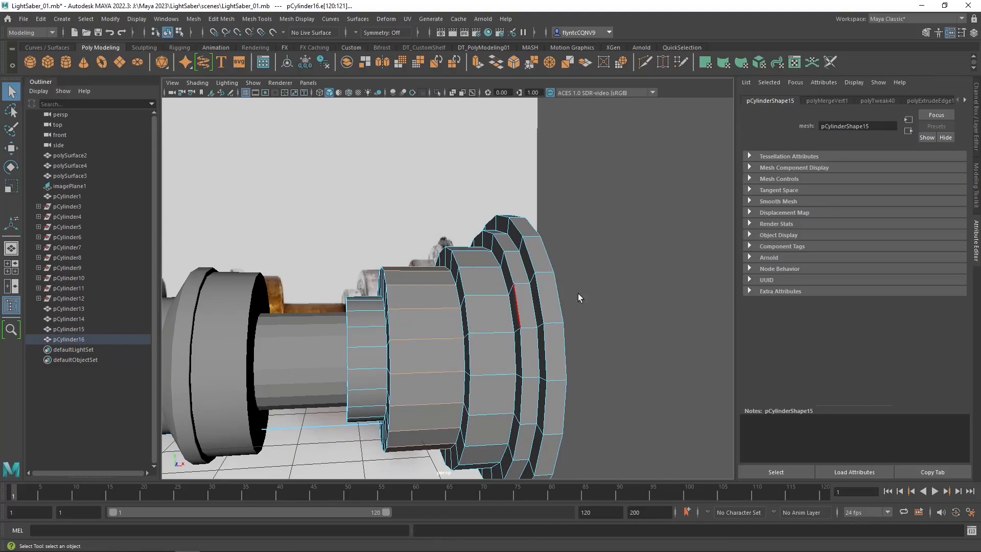
right_click_drag(610, 270, 658, 267, "shift")
left_click(492, 296)
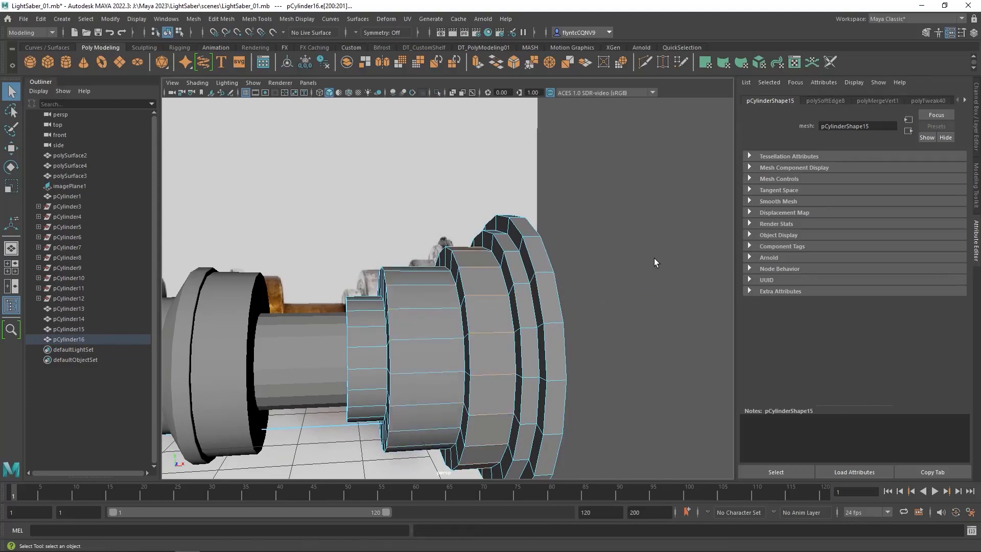
right_click_drag(647, 270, 695, 269, "shift")
Soften the lengthwise edges around the pommel's two narrow rim bands and around the small collar next to the neck
left_click(526, 330)
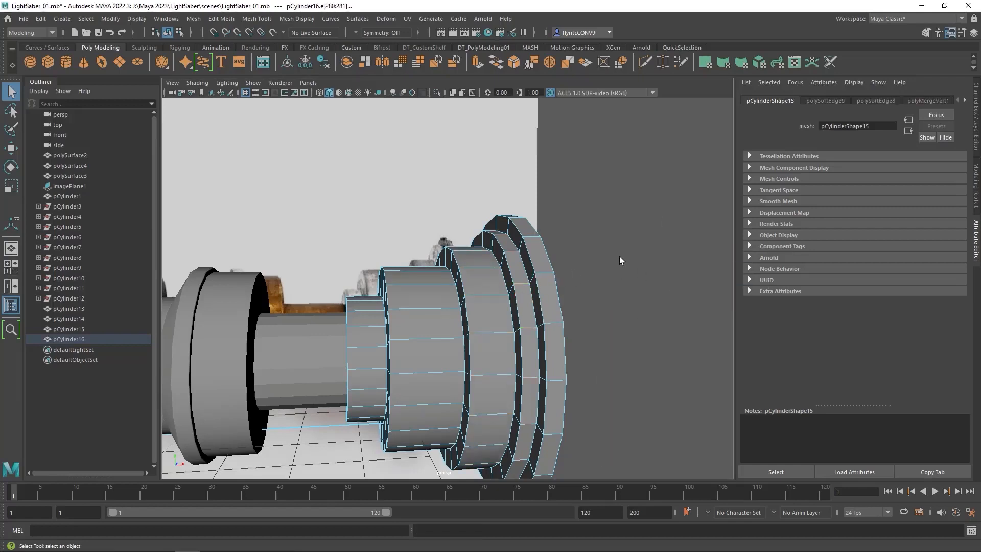
right_click_drag(620, 251, 656, 249, "shift")
left_click(529, 236)
right_click_drag(626, 247, 680, 246, "shift")
double_click(369, 345)
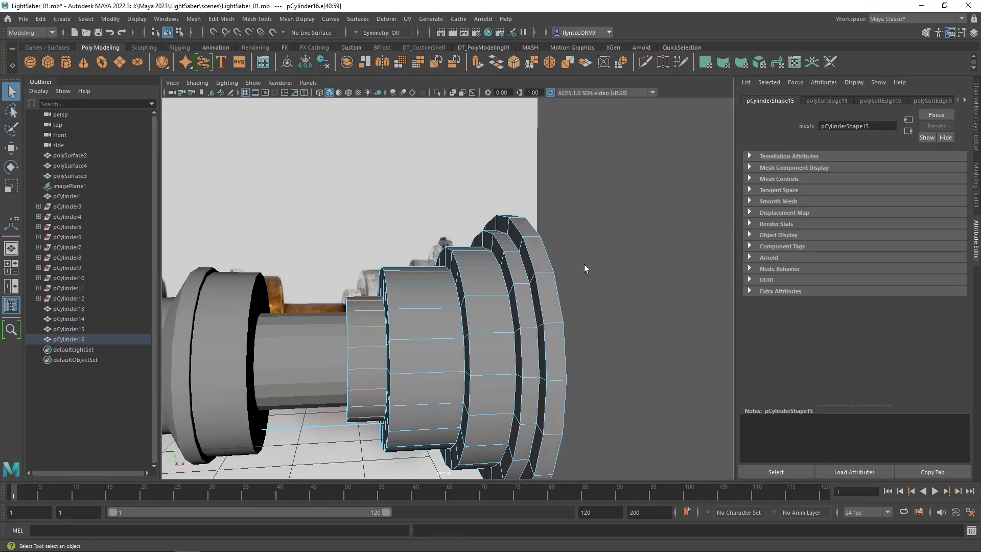
right_click_drag(585, 265, 634, 246, "shift")
left_click(602, 278)
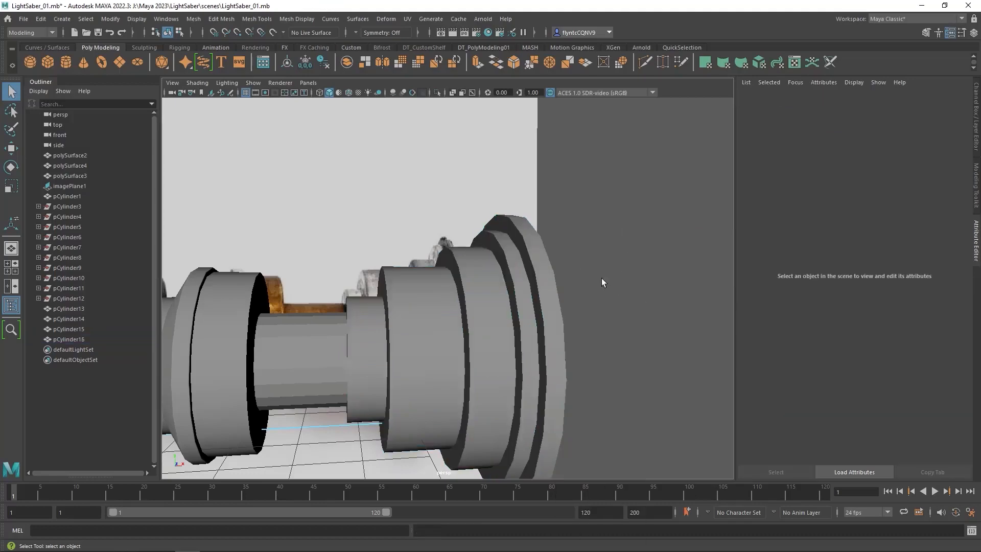
Soften the lengthwise edges around the neck cylinder that joins the pommel to the adjacent collar
left_click_drag(602, 278, 619, 265, "alt")
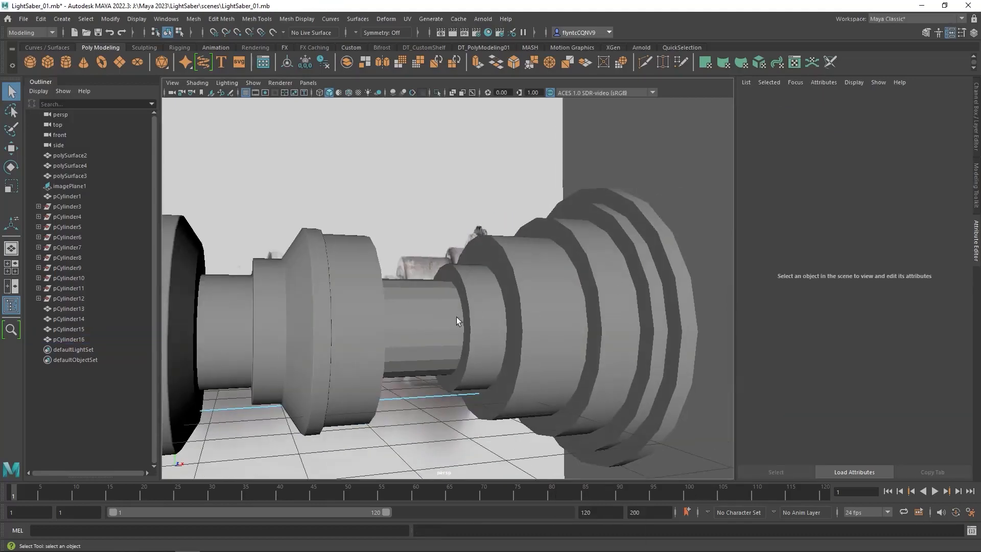
left_click(429, 317)
right_click(428, 317)
left_click(433, 235)
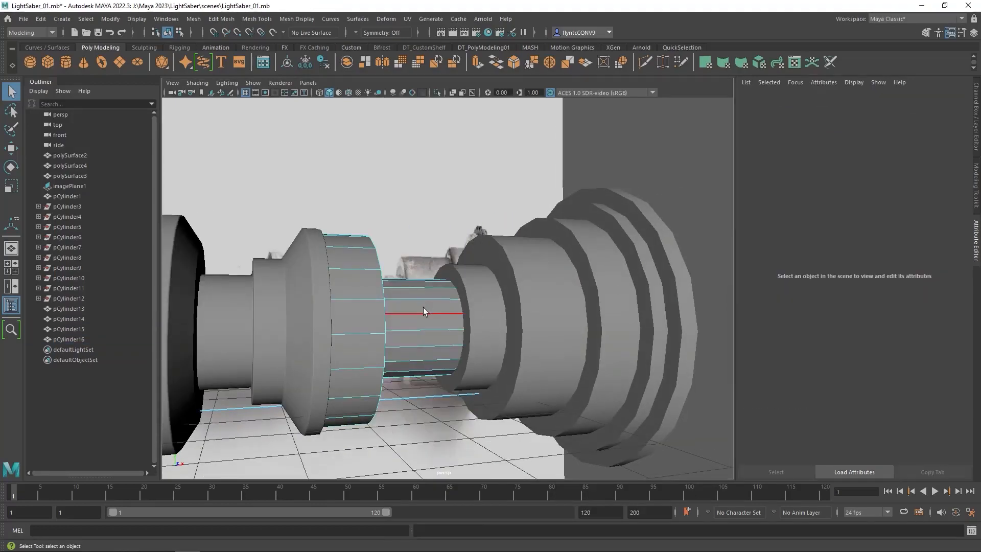
left_click(425, 312)
right_click_drag(436, 286, 508, 285, "shift")
Bevel the pommel's hard circular edge loops, on the stepped exterior and in the recessed end, with a fraction of 0.1
left_click(534, 278)
right_click(536, 277)
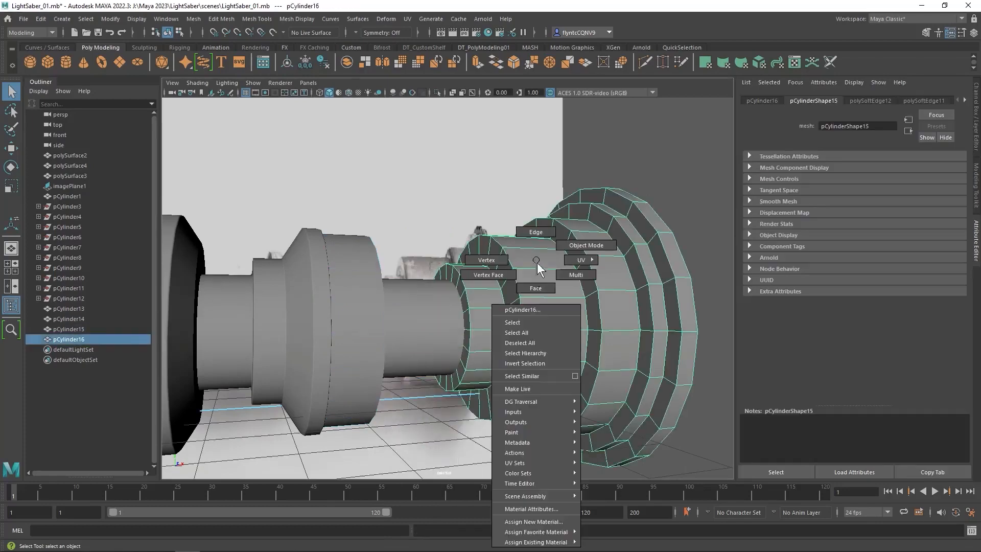
left_click(534, 258)
left_click(508, 250)
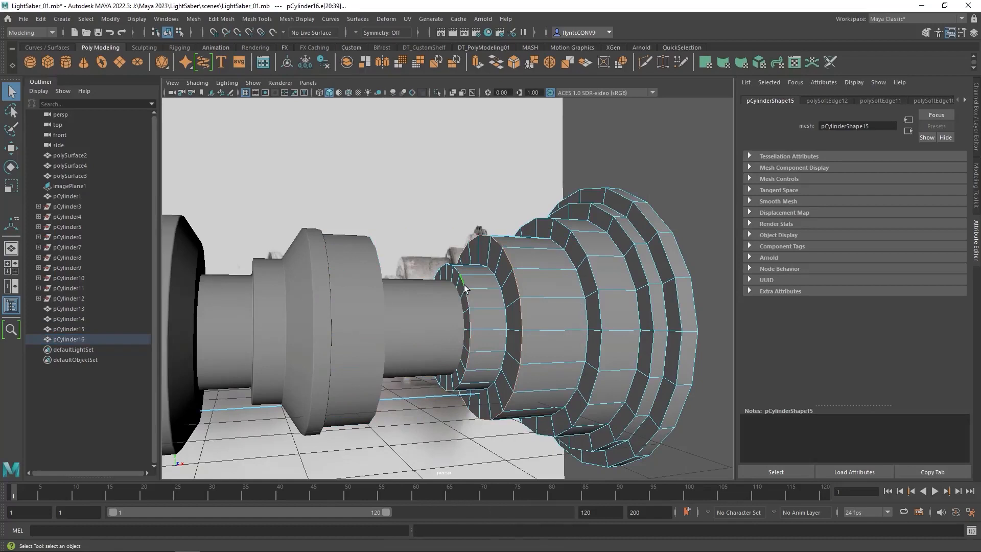
double_click(500, 283, "shift")
left_click_drag(680, 308, 377, 275, "alt")
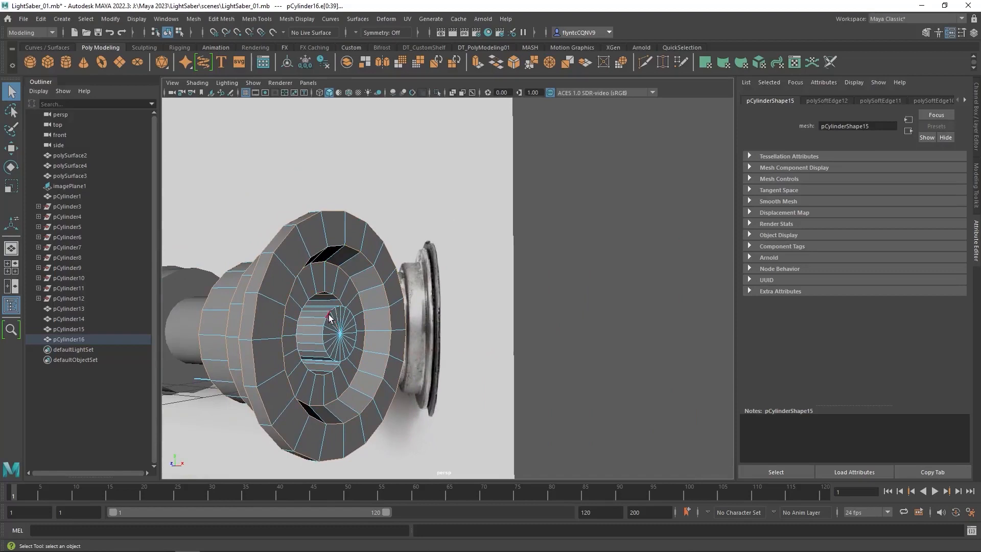
right_click_drag(470, 267, 519, 265, "shift")
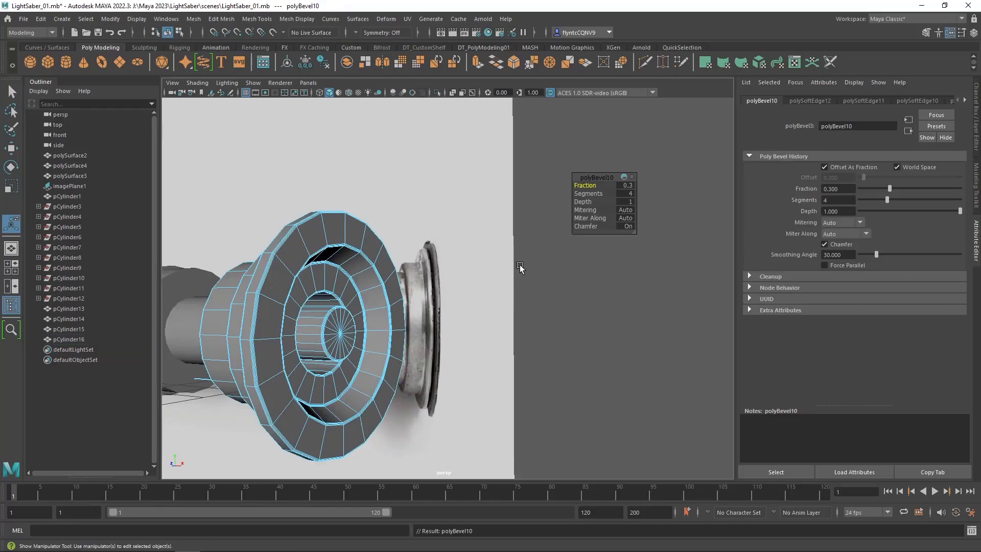
left_click(626, 186)
key("Return")
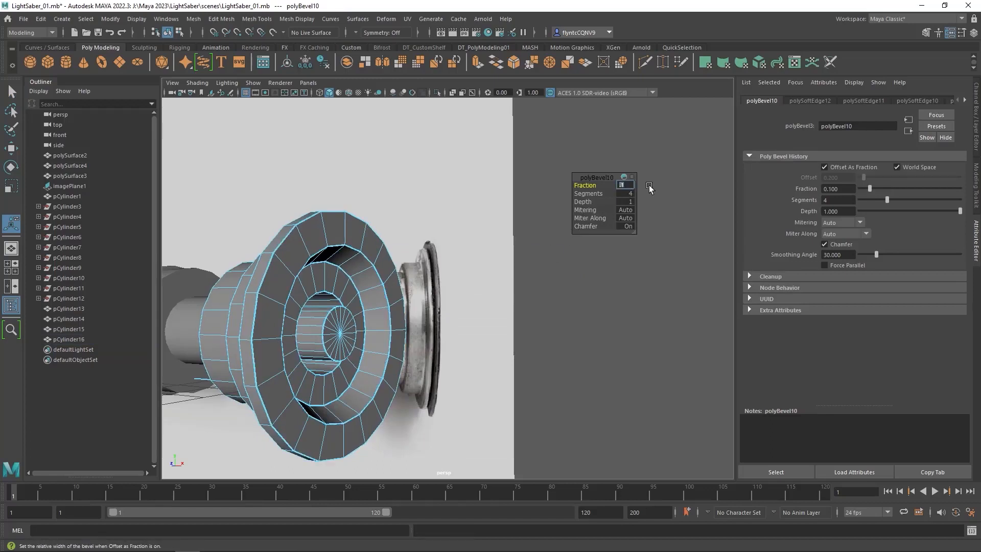
Soften the edges around the recess's outer wall and around the central post inside the pommel
left_click(375, 321)
right_click_drag(363, 260, 367, 288)
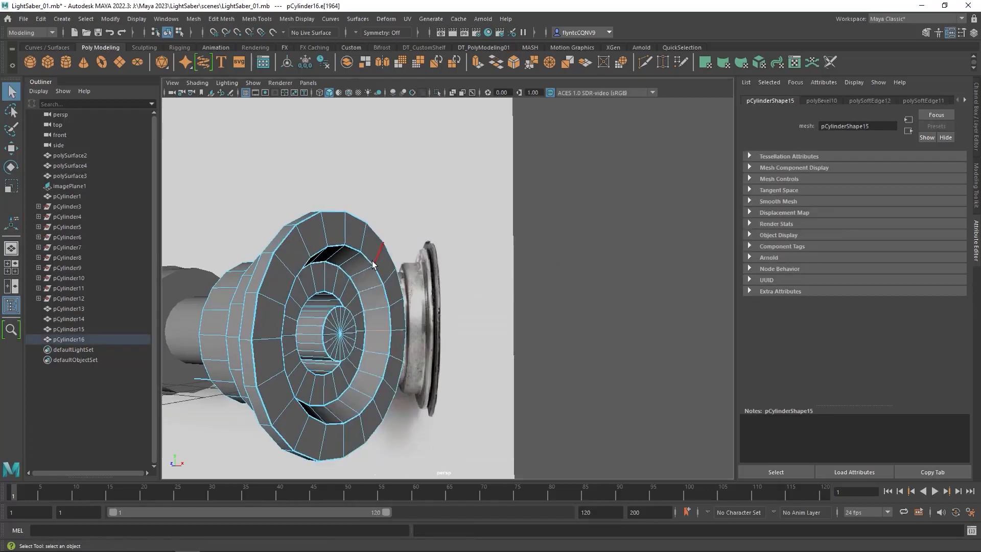
double_click(367, 284)
right_click_drag(506, 227, 562, 225, "shift")
left_click(315, 324)
right_click_drag(637, 183, 708, 189, "shift")
left_click(571, 207)
Soften the edges around the wall of the inner hole that surrounds the central post
scroll(434, 217, "down", 4)
scroll(450, 212, "up", 7)
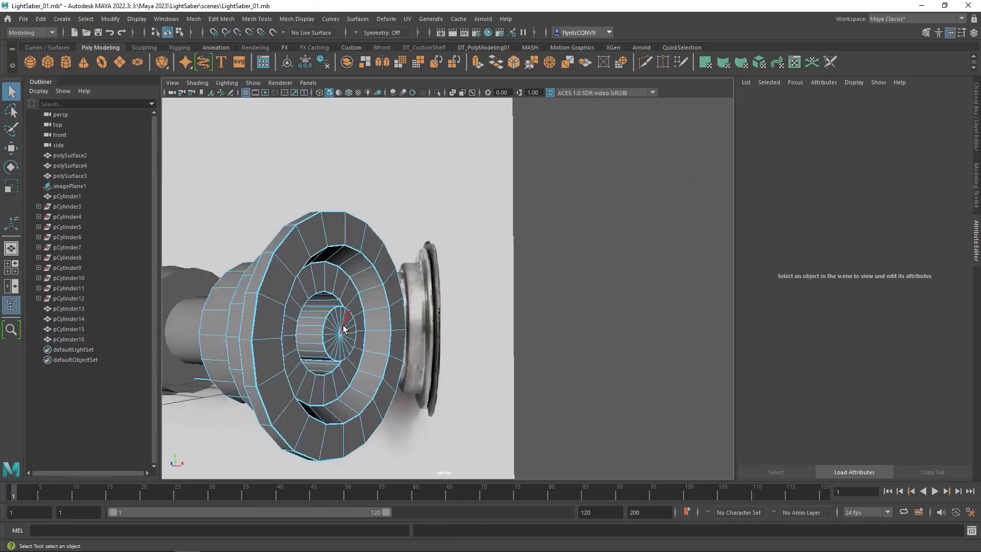
left_click_drag(361, 313, 384, 271, "alt")
double_click(392, 273)
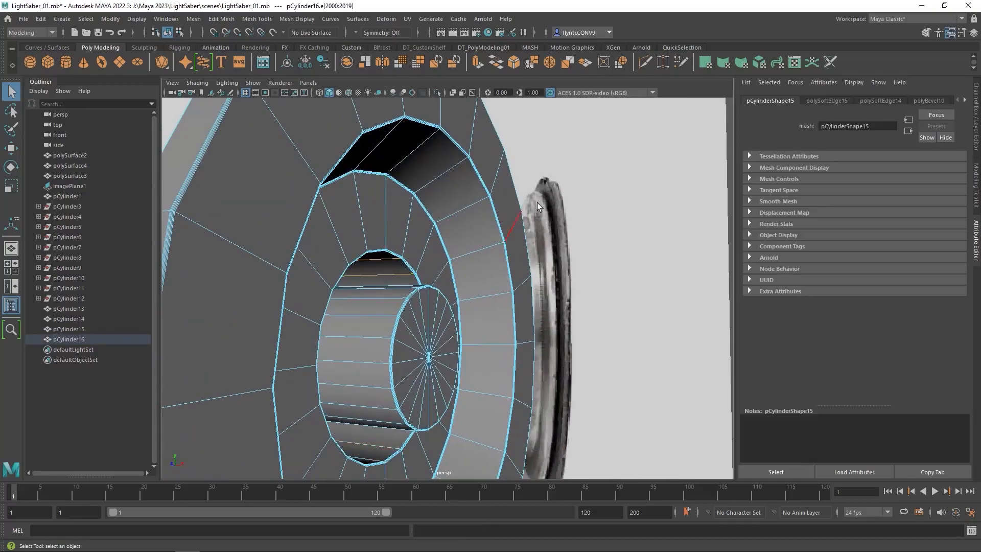
right_click_drag(559, 189, 624, 190, "shift")
scroll(461, 339, "up", 5)
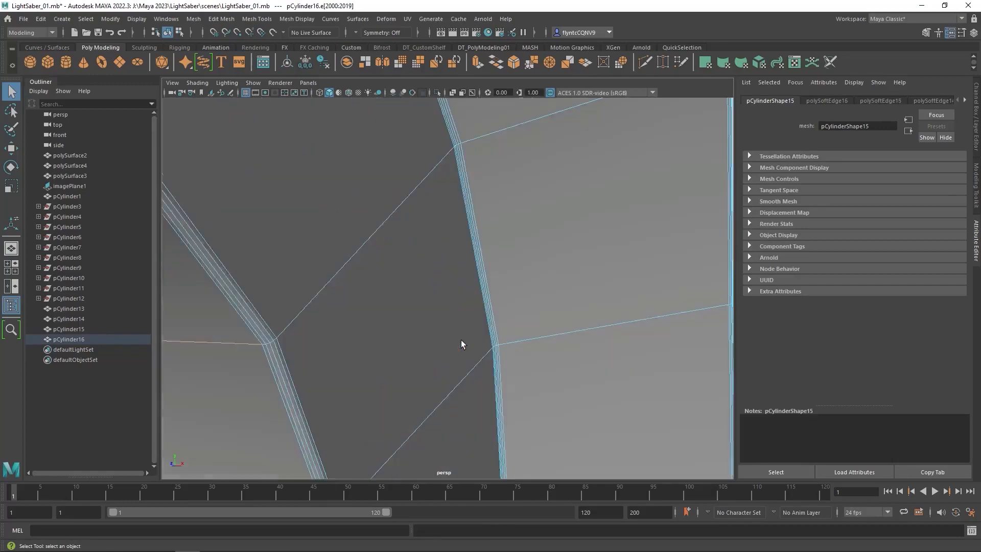
Bevel the outer end edge loop of the collar beside the pommel's neck with a fraction of 0.1
scroll(461, 339, "down", 8)
mouse_move(461, 340)
left_mouse_down("alt")
mouse_move(429, 286)
mouse_move(444, 316)
mouse_move(439, 331)
mouse_move(462, 327)
left_mouse_up("alt")
scroll(439, 332, "down", 5)
mouse_move(463, 326)
middle_mouse_down("alt")
mouse_move(405, 323)
mouse_move(462, 322)
middle_mouse_up("alt")
scroll(403, 323, "up", 3)
scroll(403, 323, "up", 5)
right_click_drag(413, 222, 441, 208)
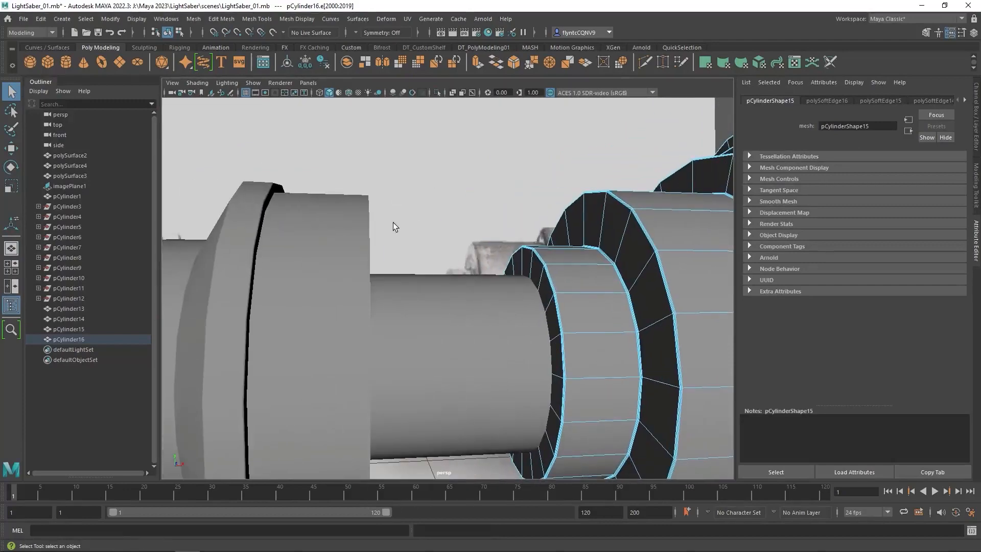
left_click(369, 212)
right_click_drag(377, 211, 484, 183)
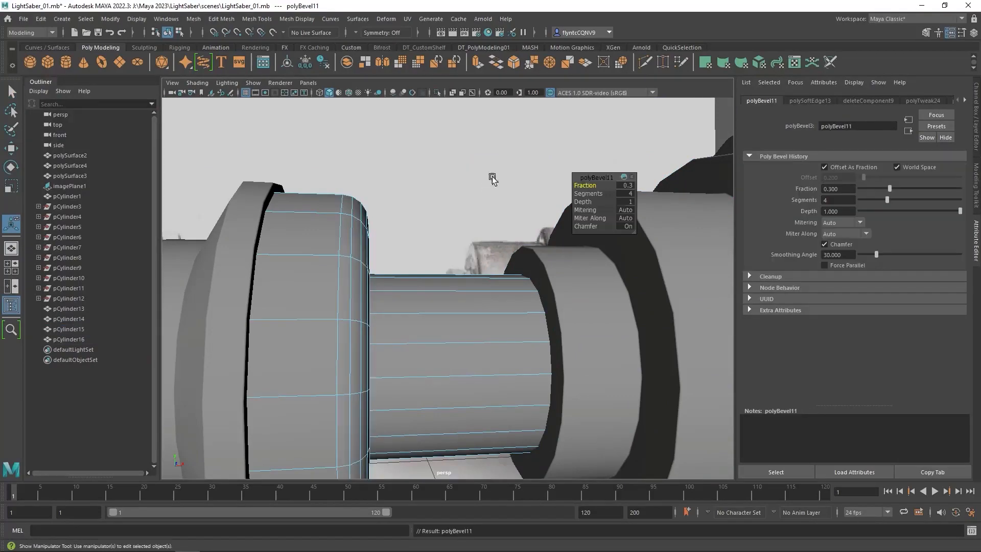
type(".1")
key("Return")
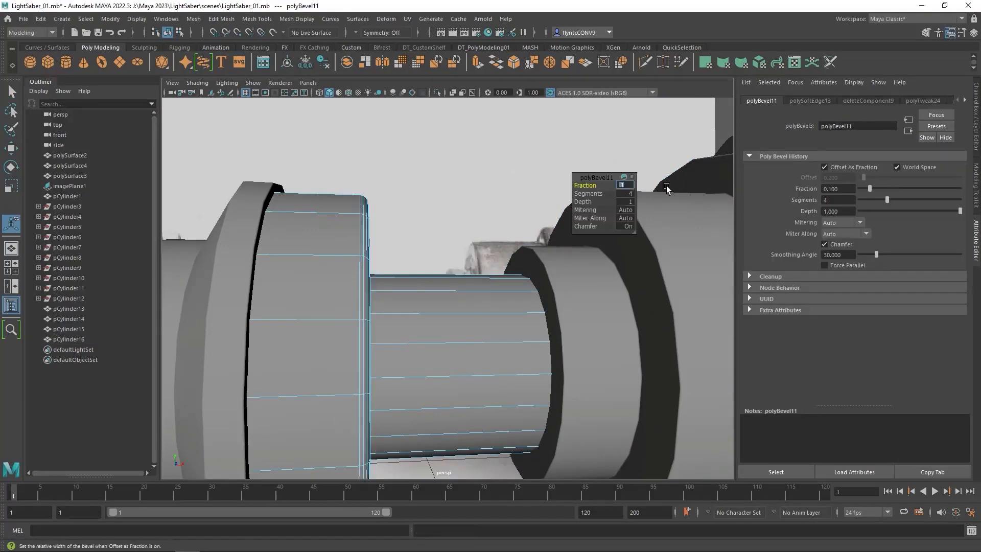
Bevel the edge loop where the neck cylinder meets the collar's end face with a fraction of 0.1
left_click_drag(448, 318, 401, 318, "alt")
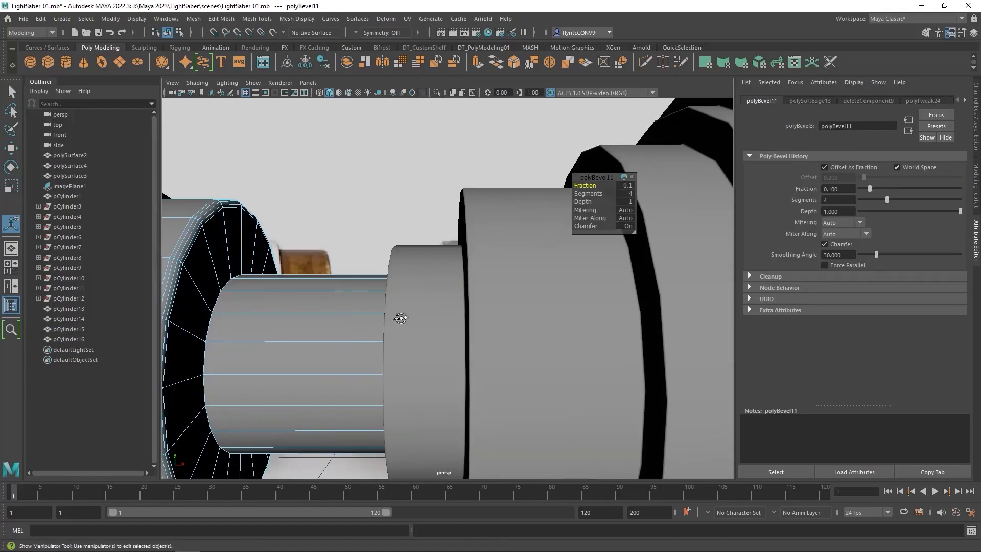
double_click(229, 281)
right_click_drag(337, 155, 389, 154, "shift")
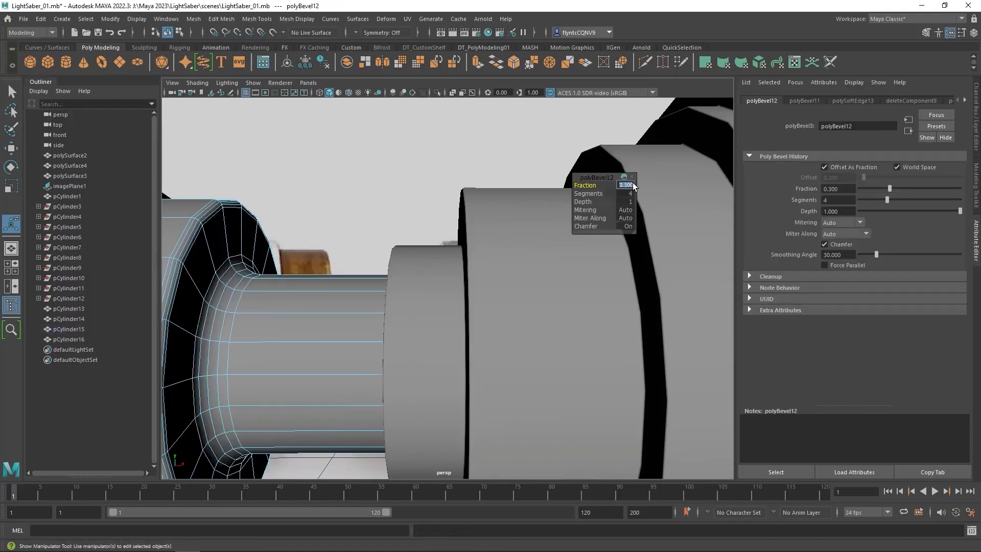
type(".1")
key("Return")
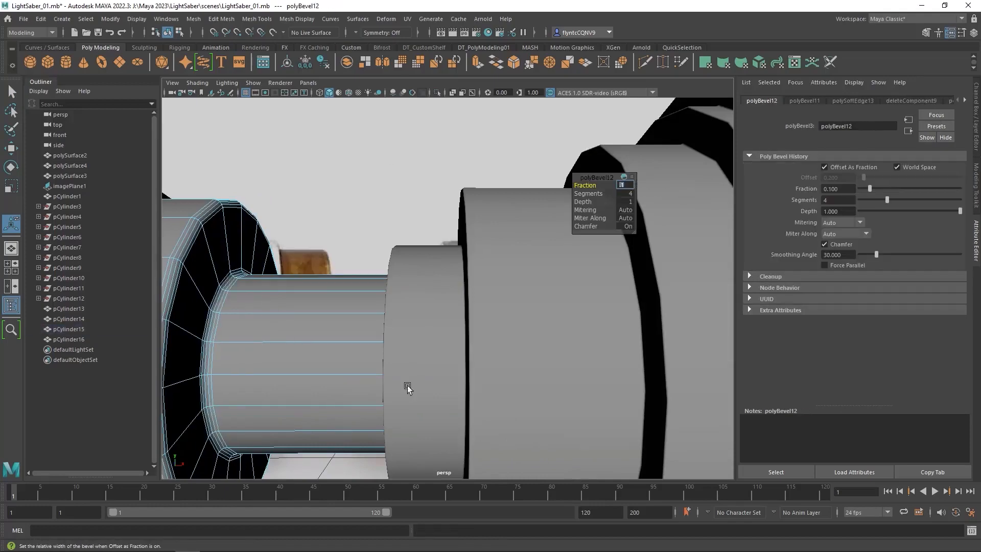
scroll(287, 393, "up", 5)
scroll(287, 393, "down", 7)
scroll(287, 393, "down", 8)
middle_click_drag(302, 390, 479, 385, "alt")
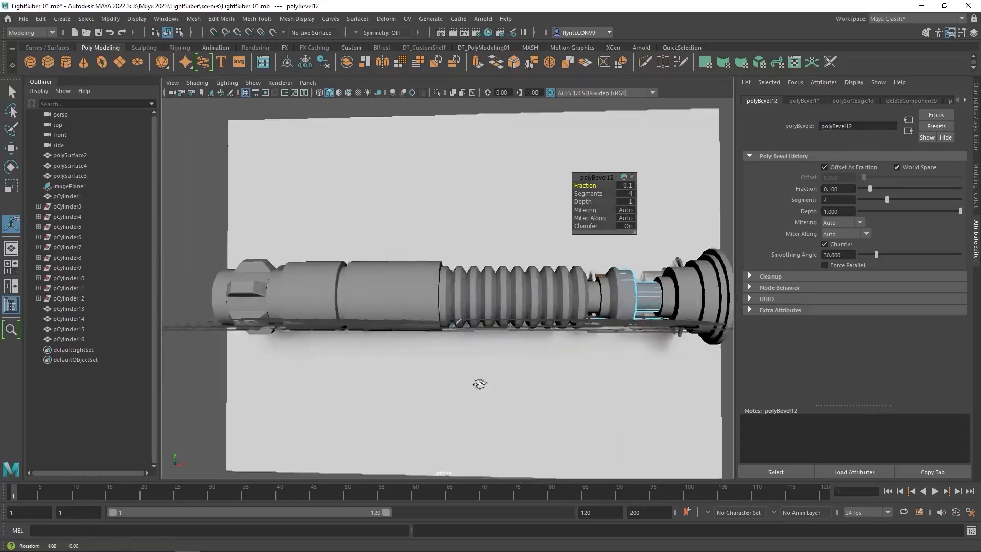
Return to object mode, select all the modeled hilt parts and switch them to smooth mesh preview
left_click_drag(479, 385, 450, 376, "alt")
right_click_drag(470, 236, 510, 220)
left_click(510, 220)
left_click_drag(465, 258, 504, 263, "alt")
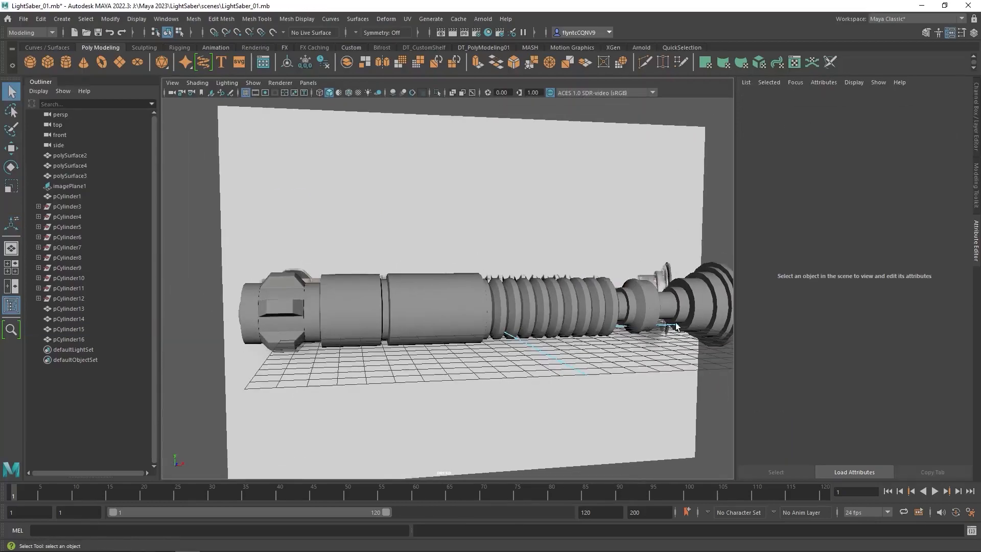
left_click_drag(637, 333, 507, 341, "alt")
middle_click_drag(506, 342, 589, 348, "alt")
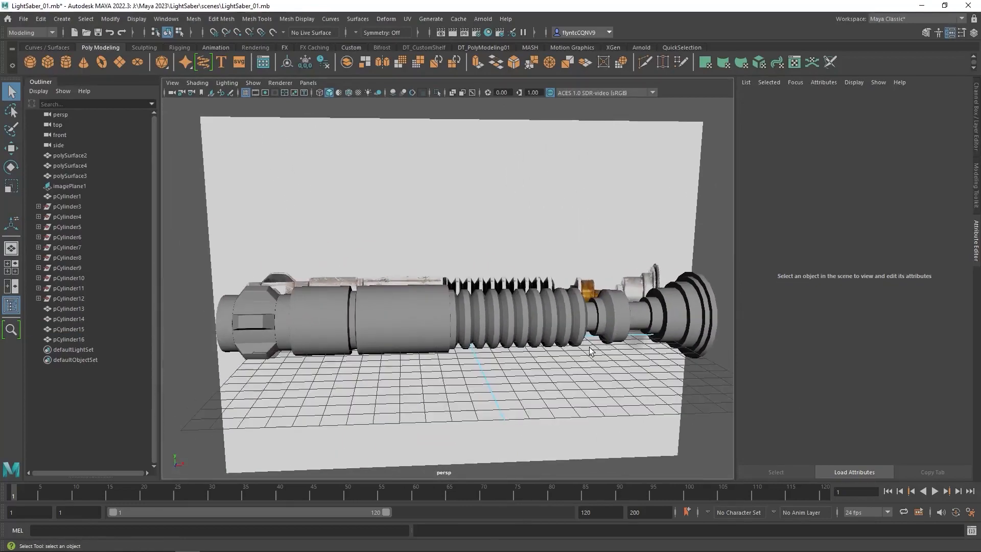
scroll(588, 348, "up", 3)
scroll(589, 348, "down", 5)
mouse_move(589, 352)
left_mouse_down("alt")
mouse_move(629, 353)
mouse_move(571, 347)
left_mouse_up("alt")
left_click_drag(272, 243, 696, 363)
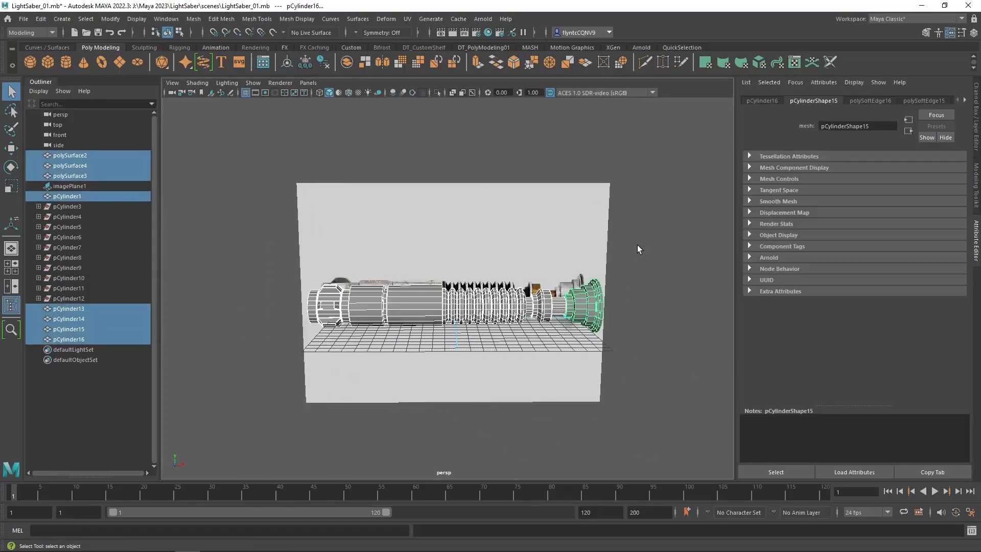
key("3")
left_click(636, 296)
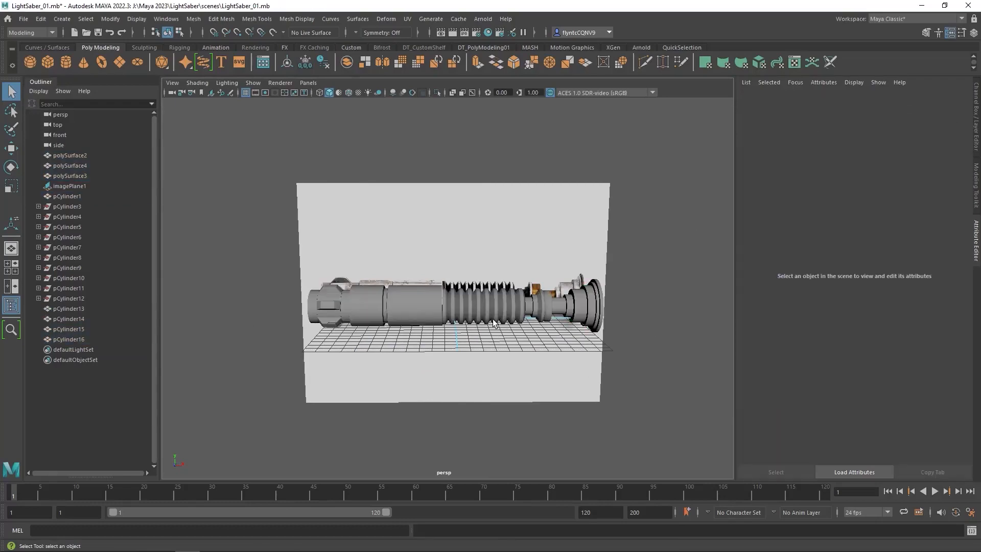
Inspect the main body, ribbed grip, neck collar and pommel individually by selecting each part, finishing with nothing selected
scroll(449, 315, "down", 2)
scroll(416, 312, "up", 5)
scroll(416, 316, "up", 2)
left_click(404, 318)
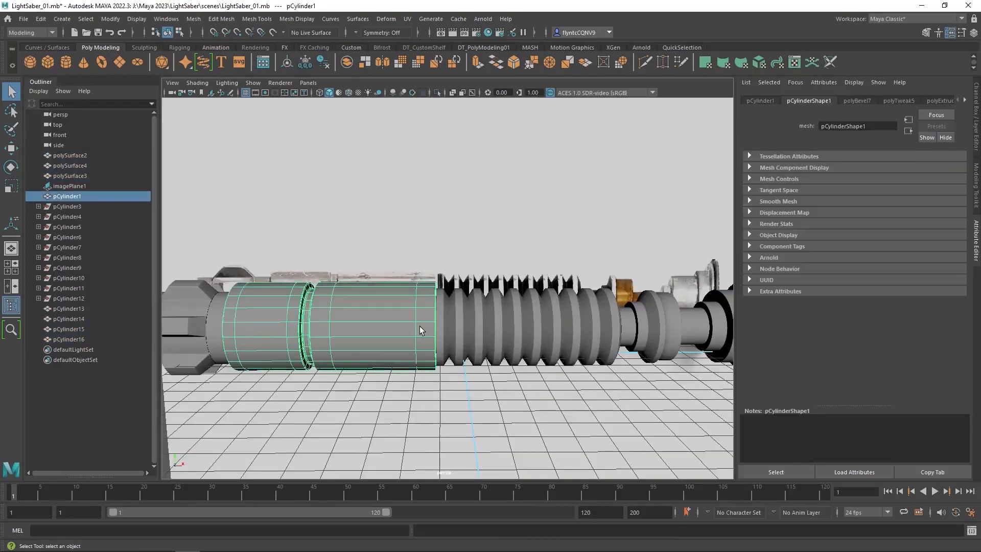
left_click(510, 324)
left_click(676, 335)
middle_click_drag(688, 342, 552, 342, "alt")
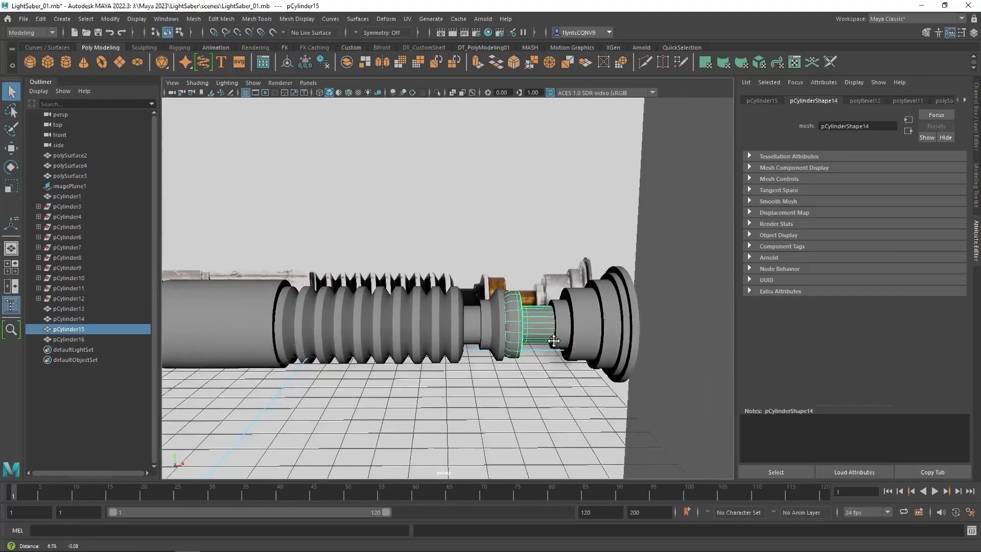
left_click_drag(552, 342, 487, 364, "alt")
left_click(568, 351)
left_click(642, 390)
Examine the whole hilt at an angle beside the reference image, closing in on the clamp ring at the emitter end
scroll(525, 372, "up", 2)
scroll(525, 372, "down", 4)
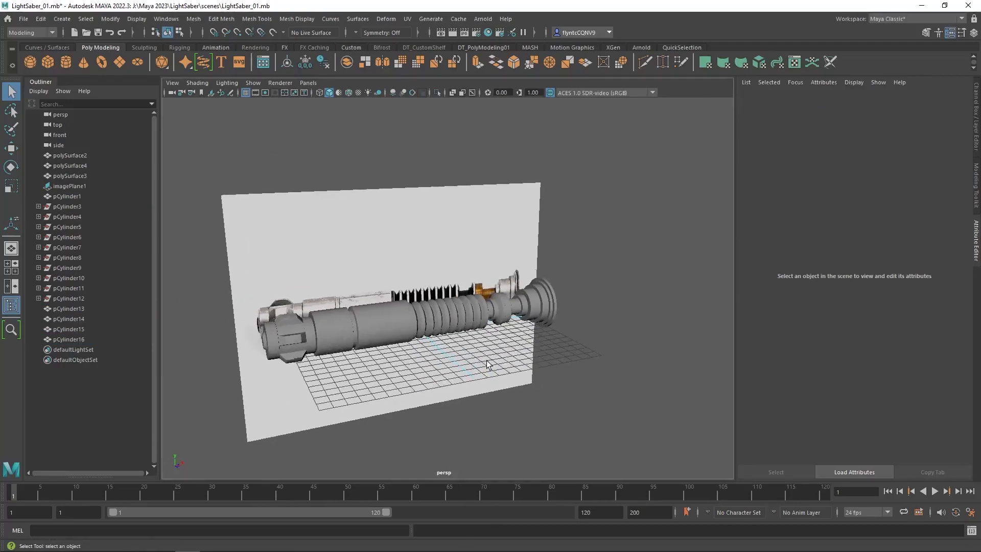
scroll(315, 370, "down", 1)
scroll(374, 326, "up", 4)
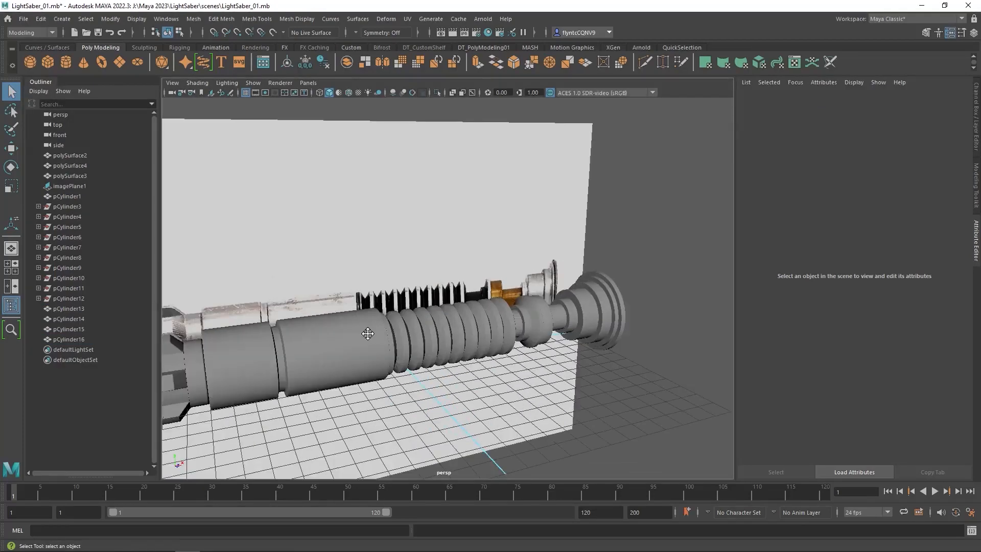
scroll(466, 342, "up", 2)
scroll(464, 343, "up", 2)
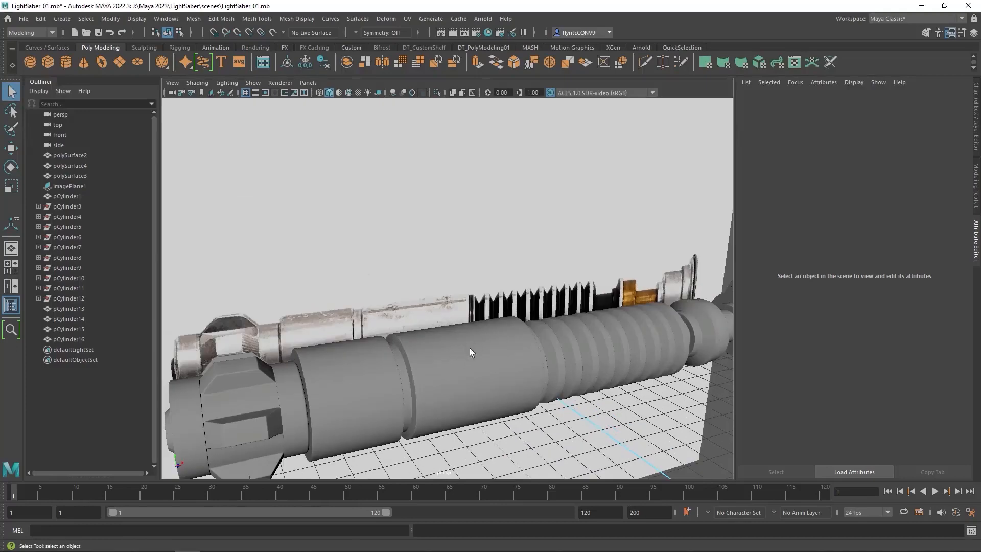
left_click_drag(460, 368, 352, 330, "alt")
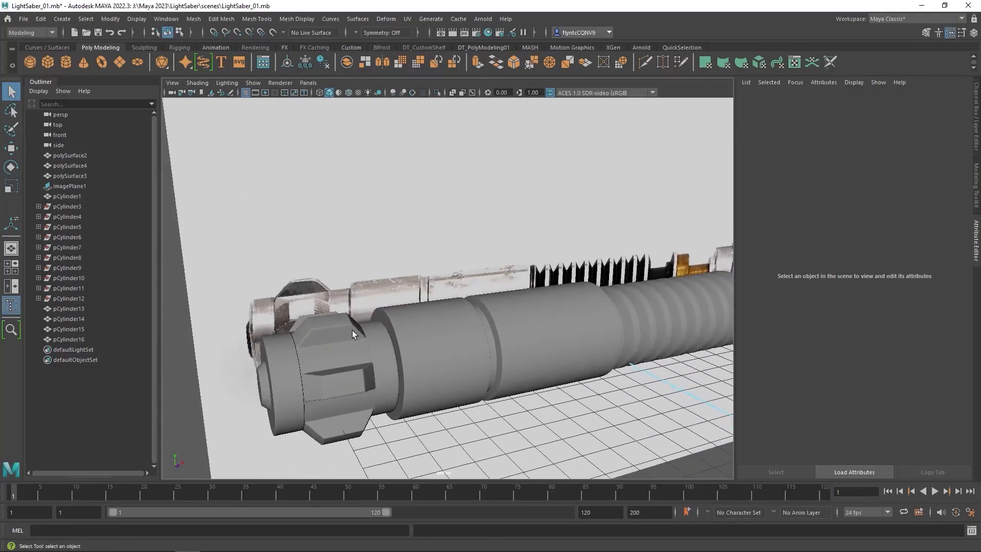